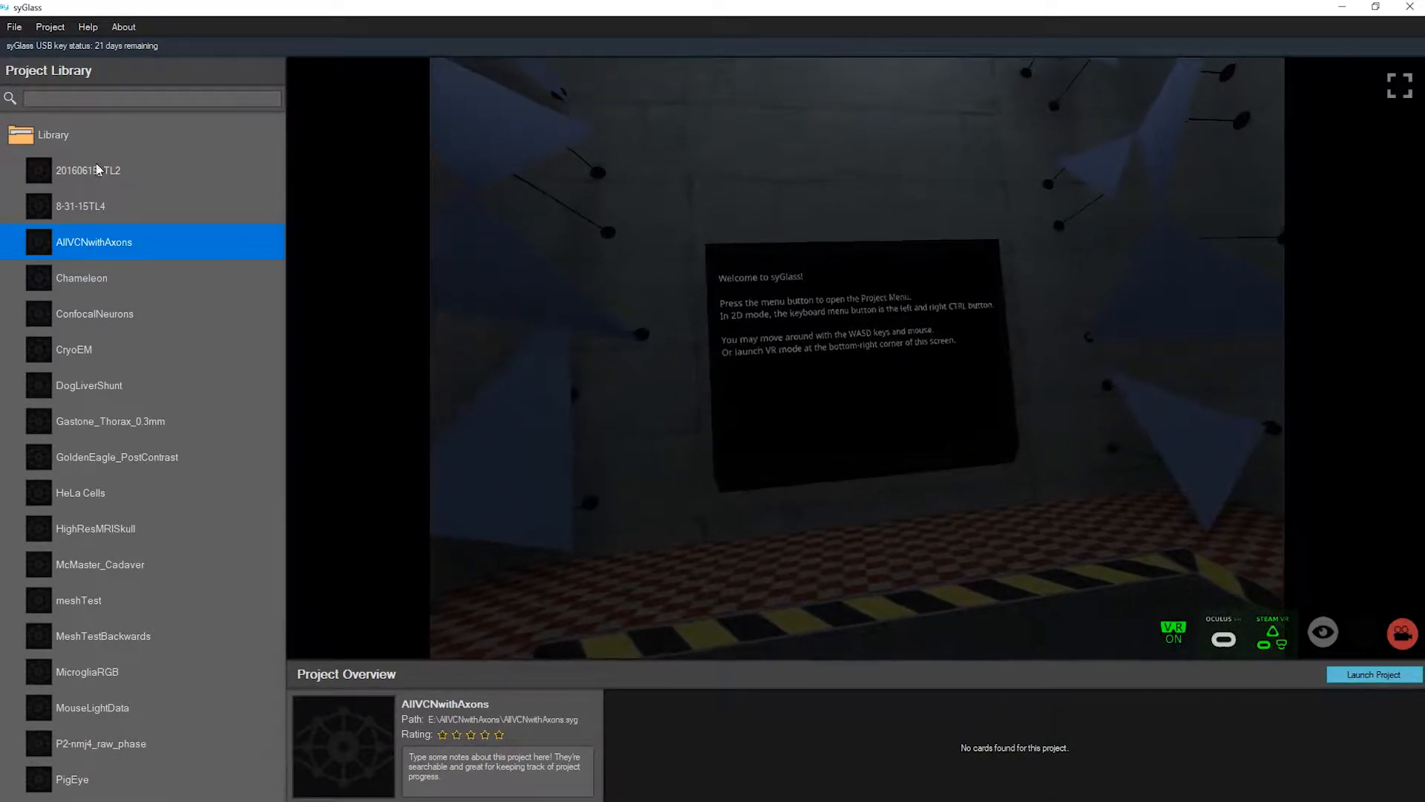
- Open the surface manager for the AllVCNwithAxons project
click(50, 27)
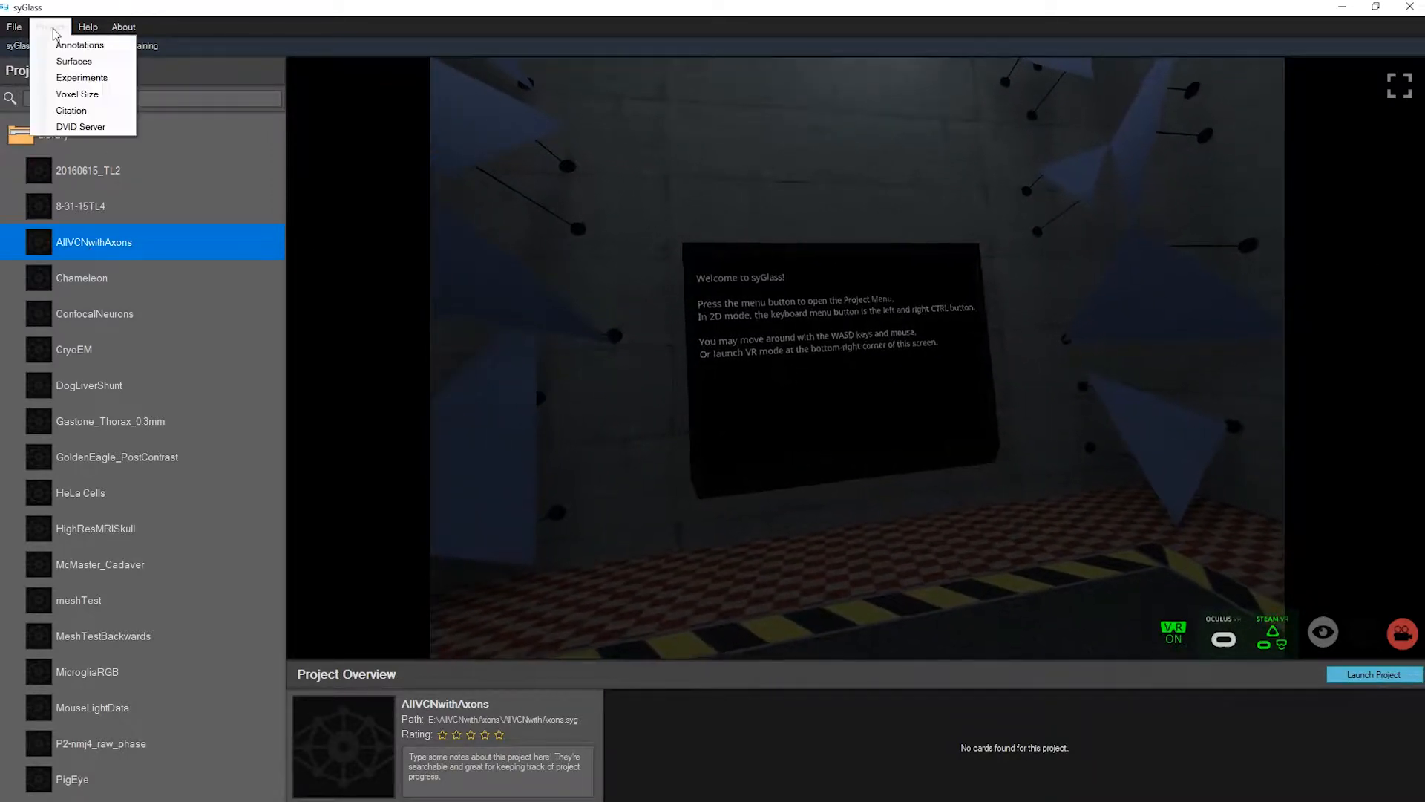
click(73, 65)
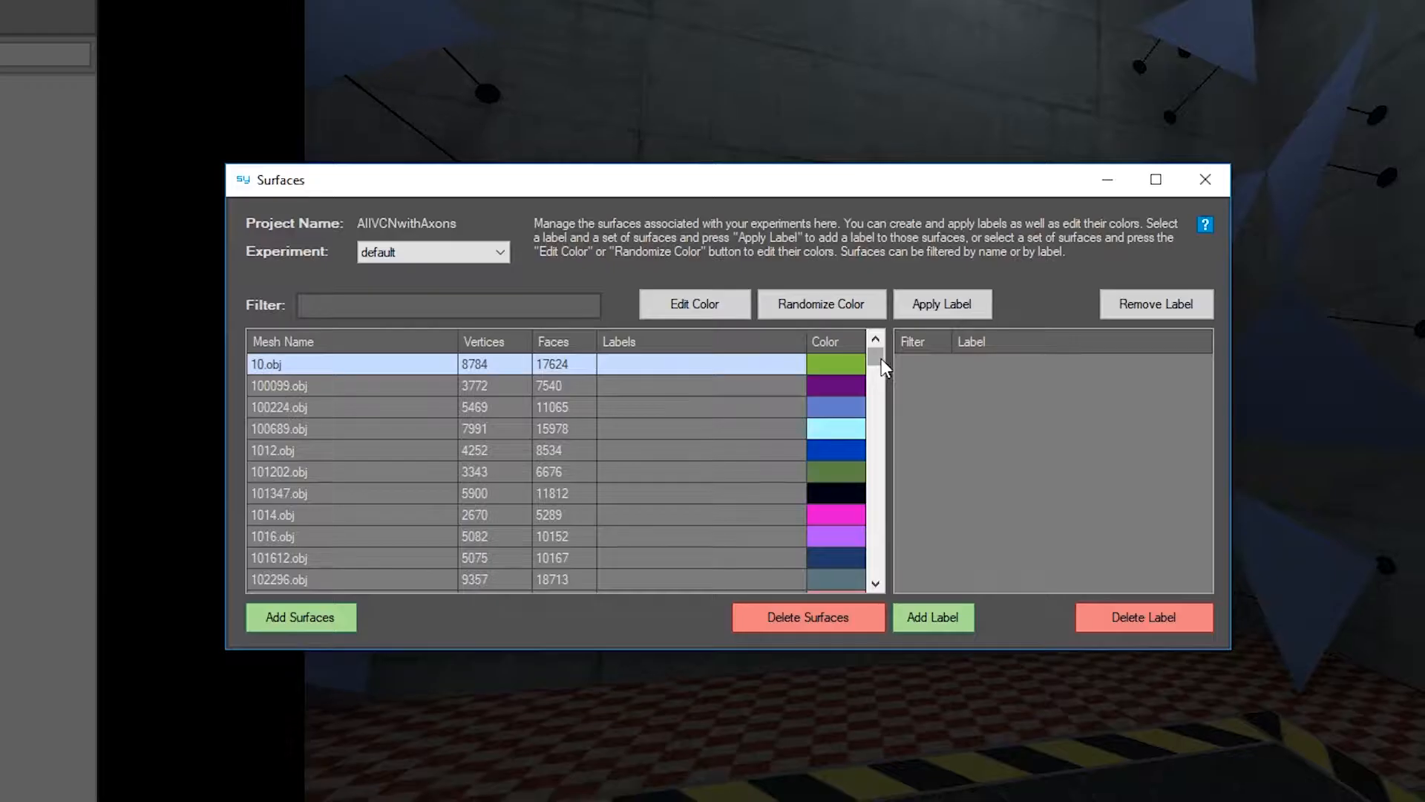
- Examine the project's mesh list, from the numbered surfaces at its start to the VCN-prefixed surfaces at its end
drag(829, 311, 827, 363)
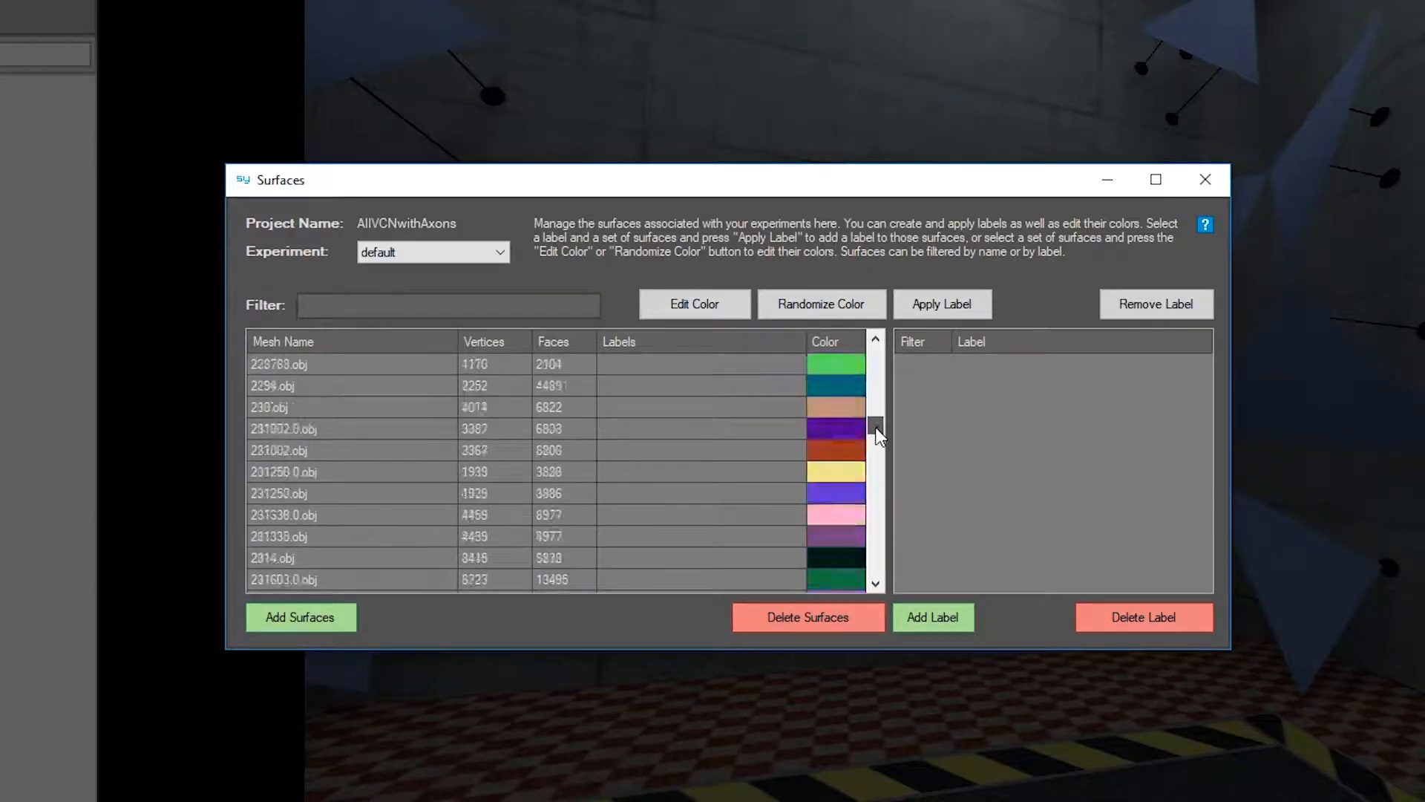
drag(878, 434, 877, 358)
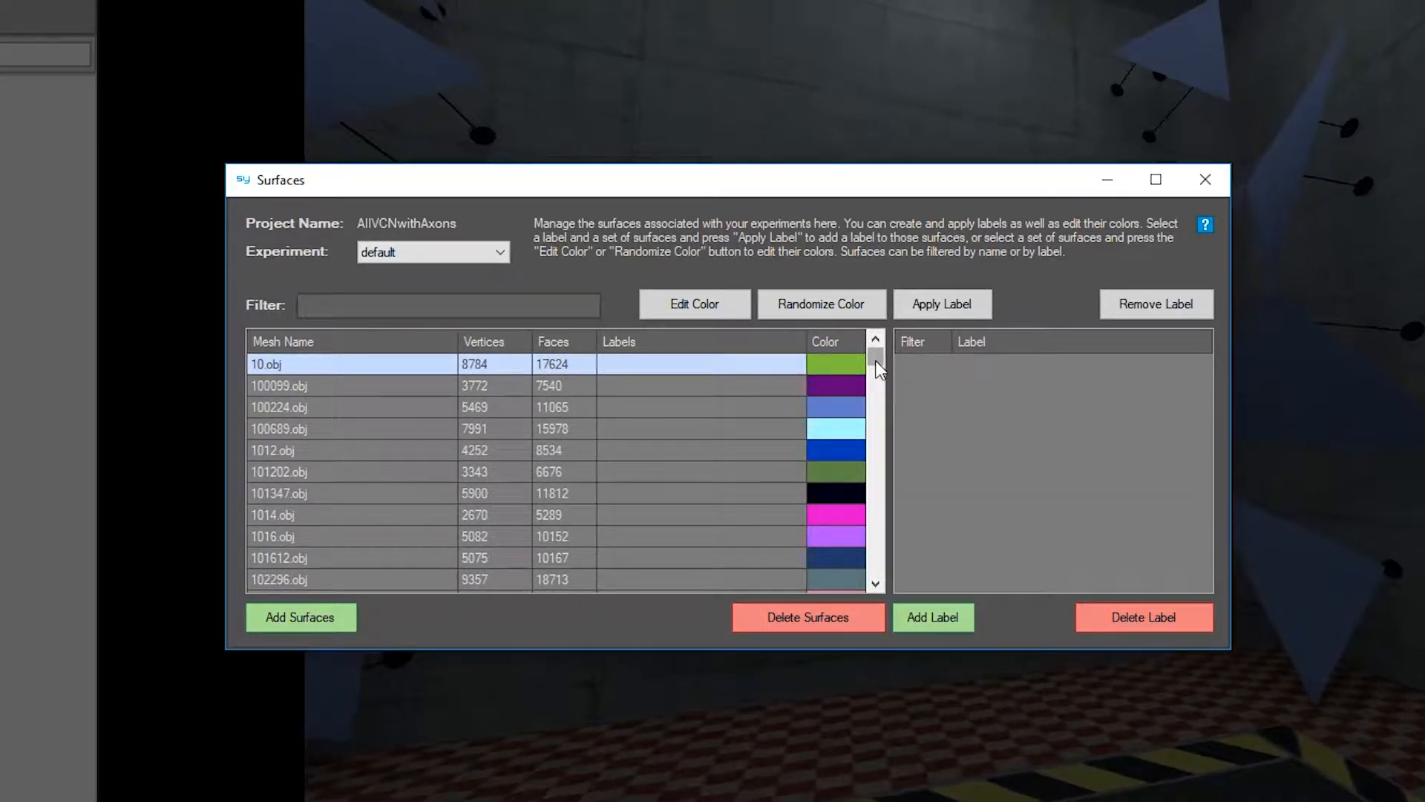
mouse_move(878, 369)
mouse_down()
mouse_move(879, 417)
mouse_move(878, 363)
mouse_up()
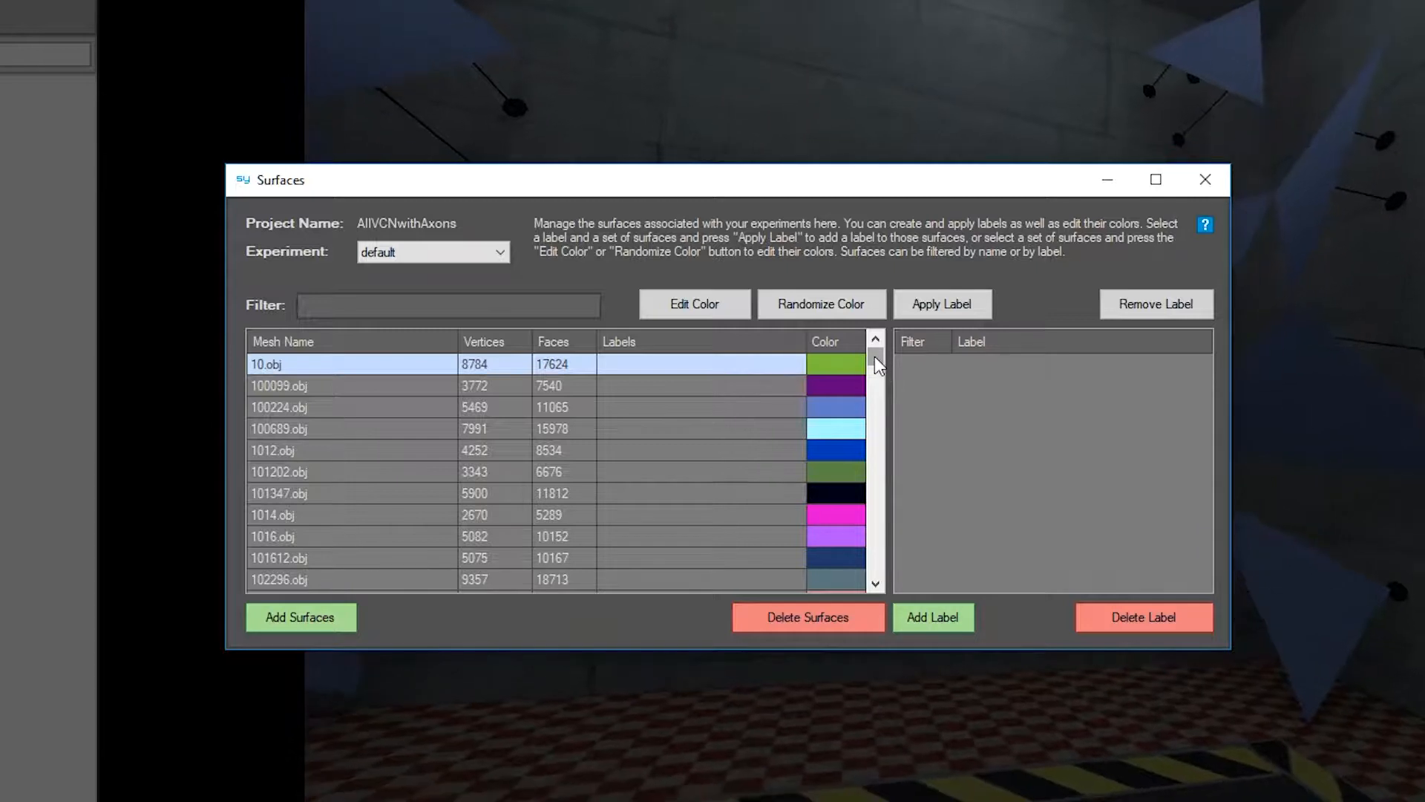
mouse_move(876, 359)
mouse_down()
mouse_move(880, 590)
mouse_move(890, 340)
mouse_up()
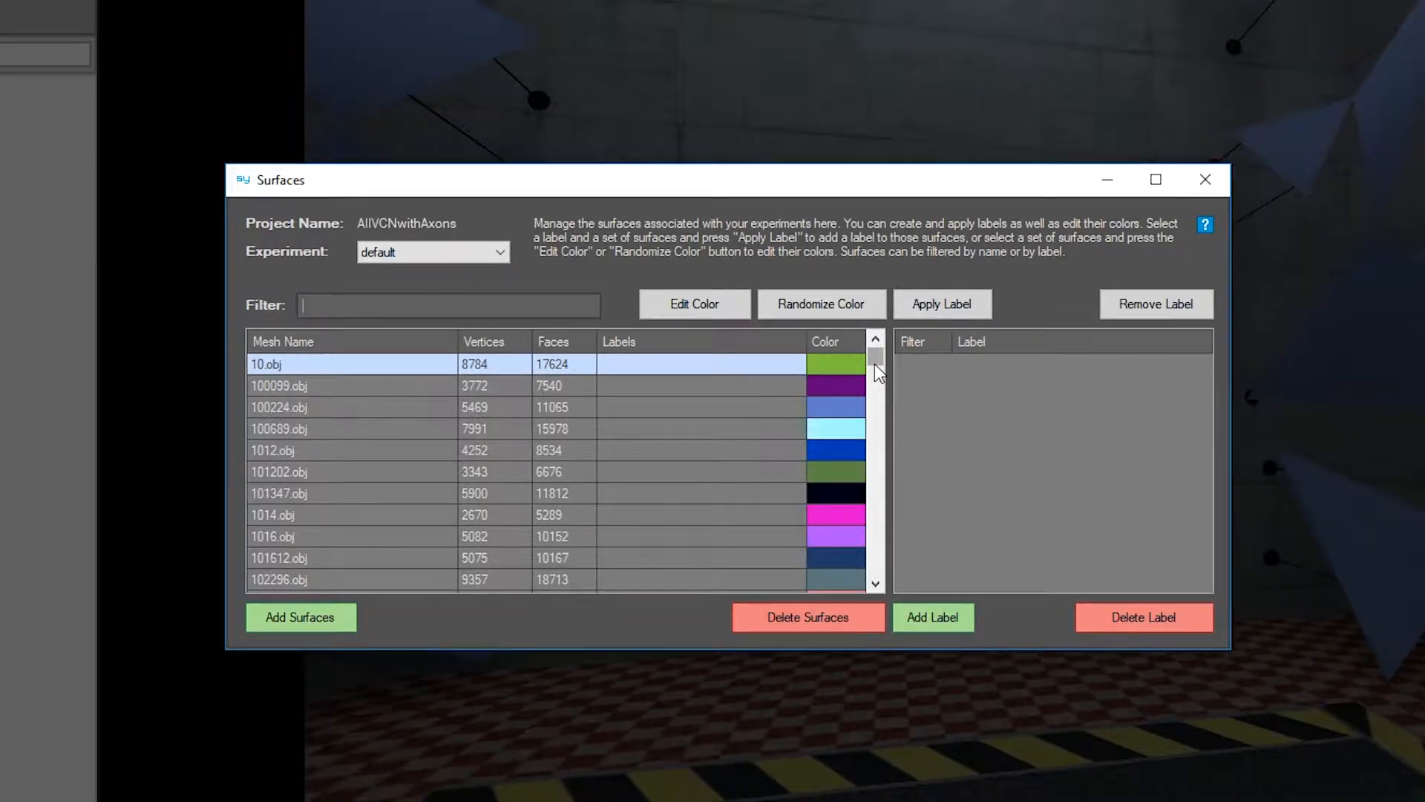
drag(874, 363, 889, 605)
click(282, 452)
scroll(378, 583, up, 10)
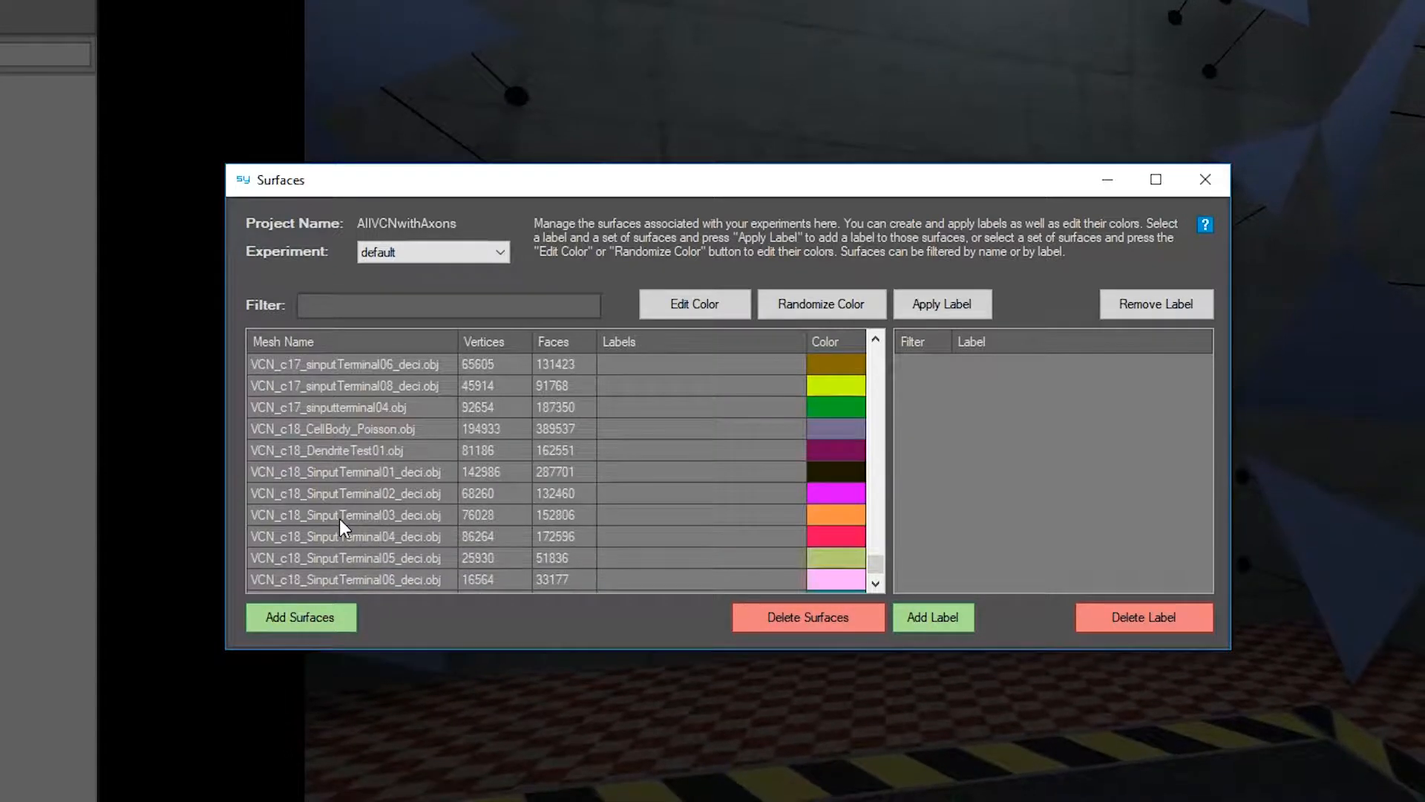
scroll(372, 496, up, 15)
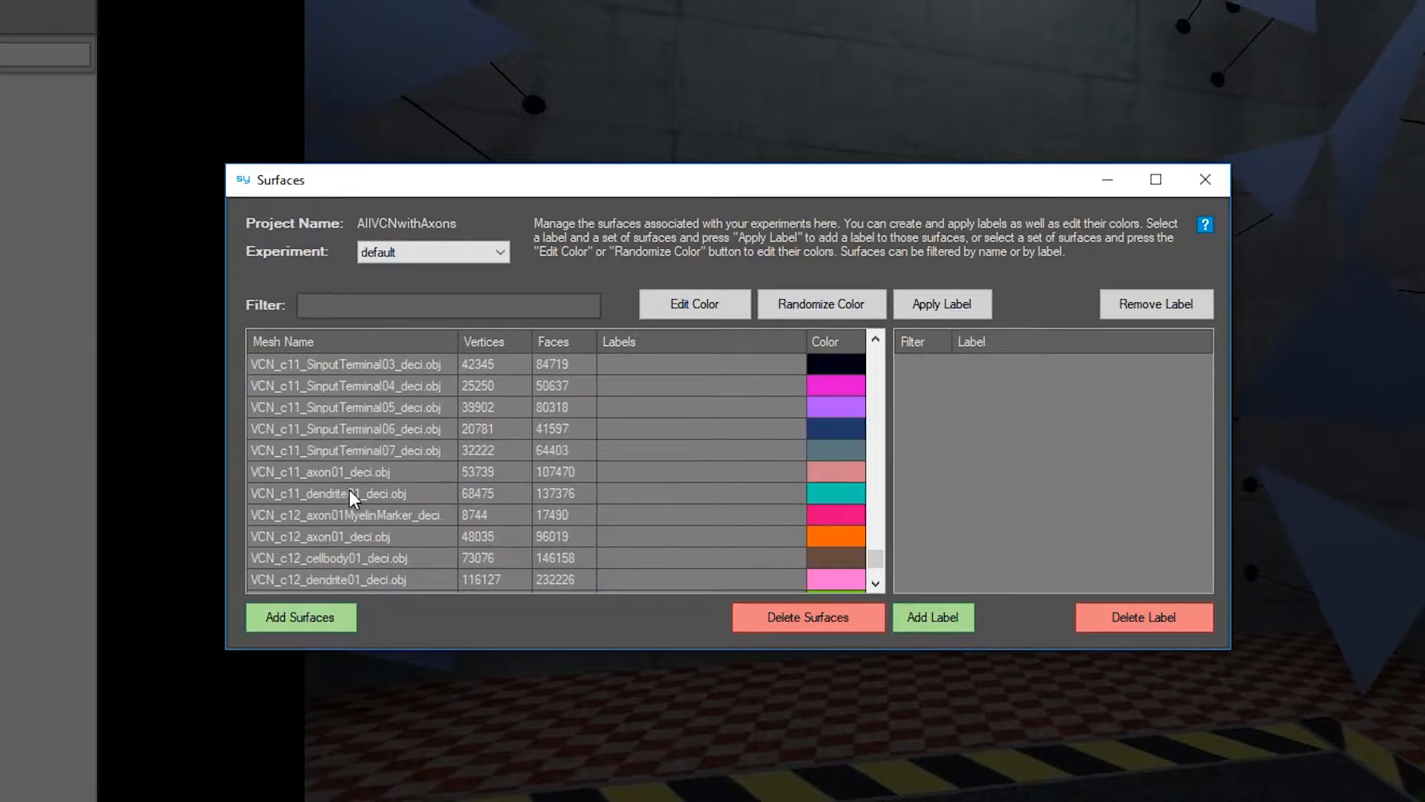
scroll(386, 524, up, 13)
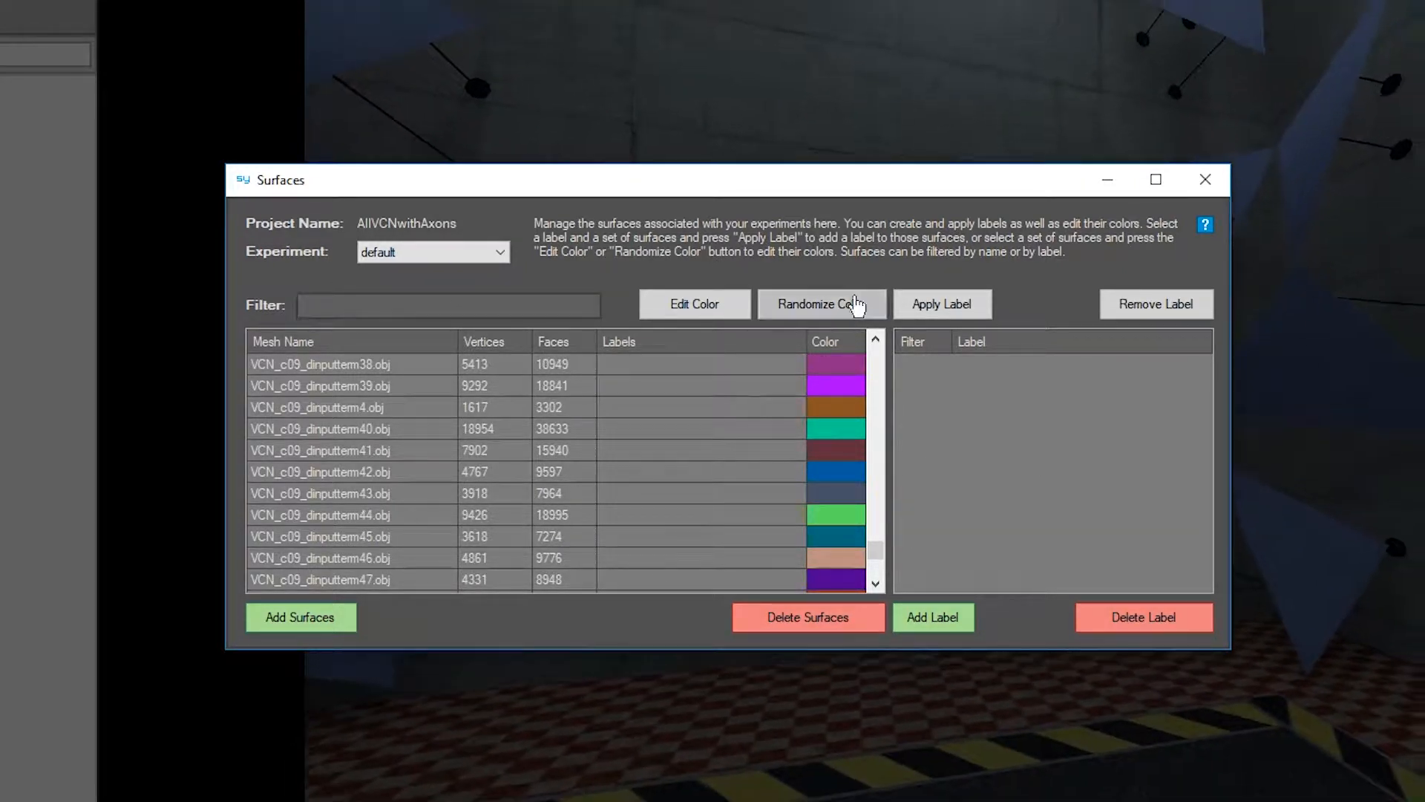
drag(880, 558, 876, 517)
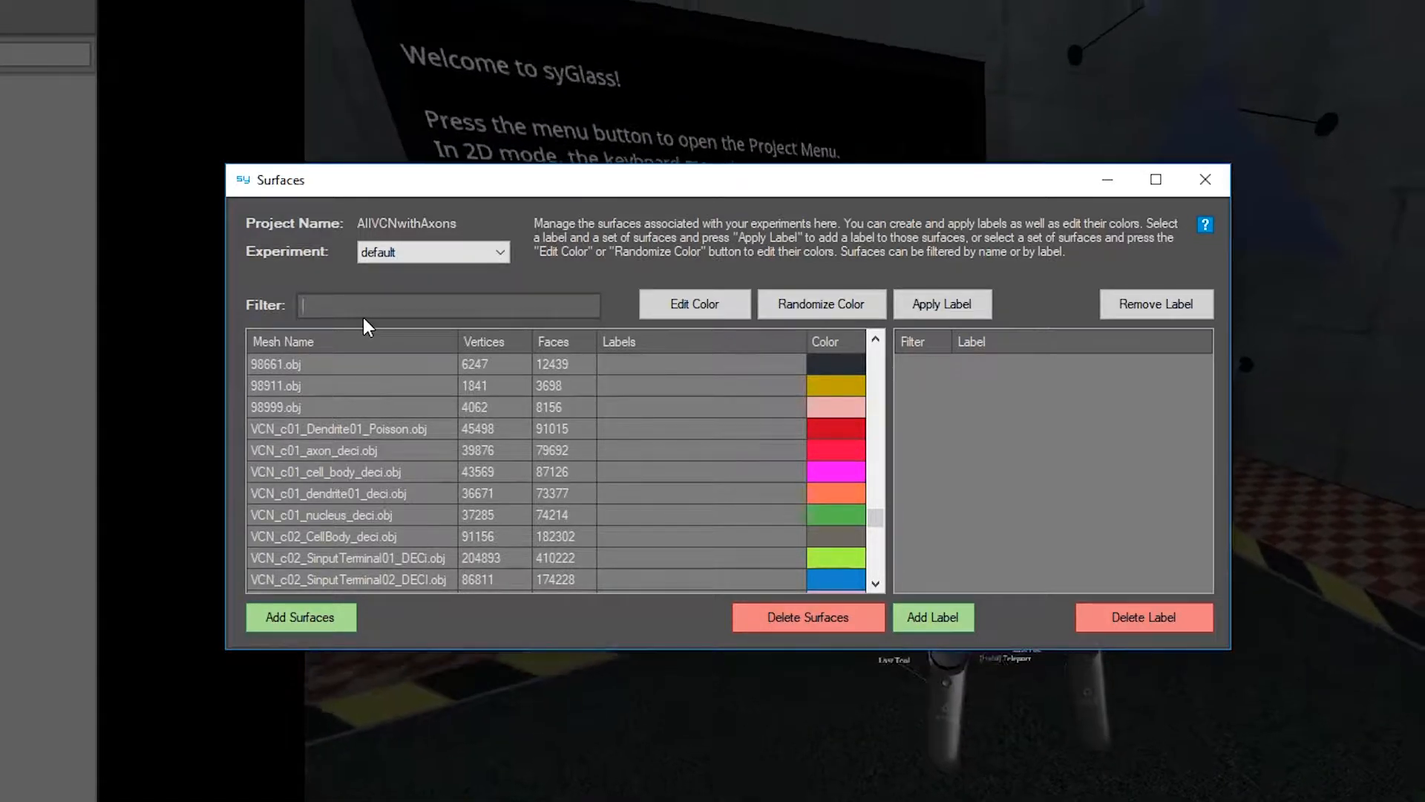
- Filter the mesh list by VCN and set the color of all matching surfaces to white
text(VCN)
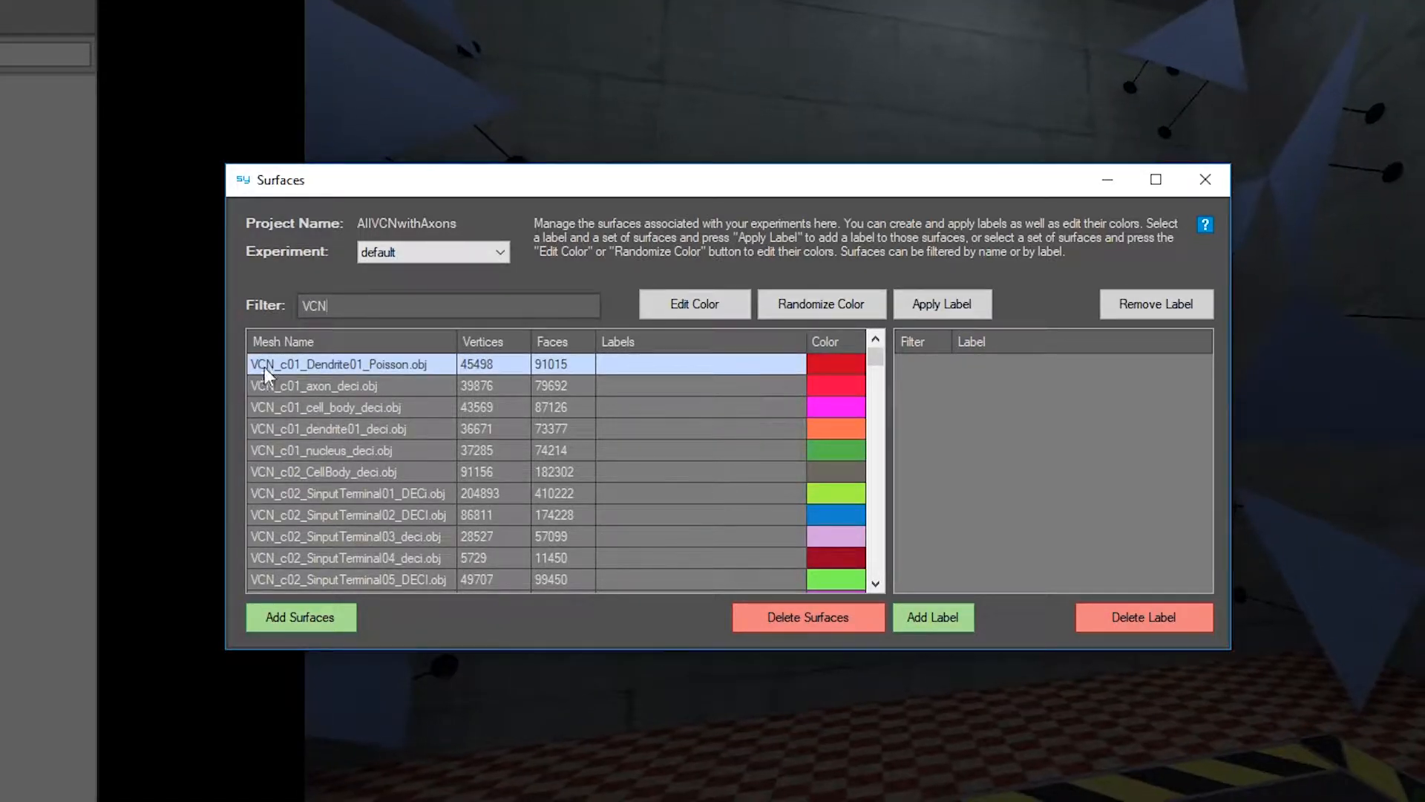
mouse_move(880, 362)
mouse_down()
mouse_move(878, 583)
mouse_move(878, 355)
mouse_up()
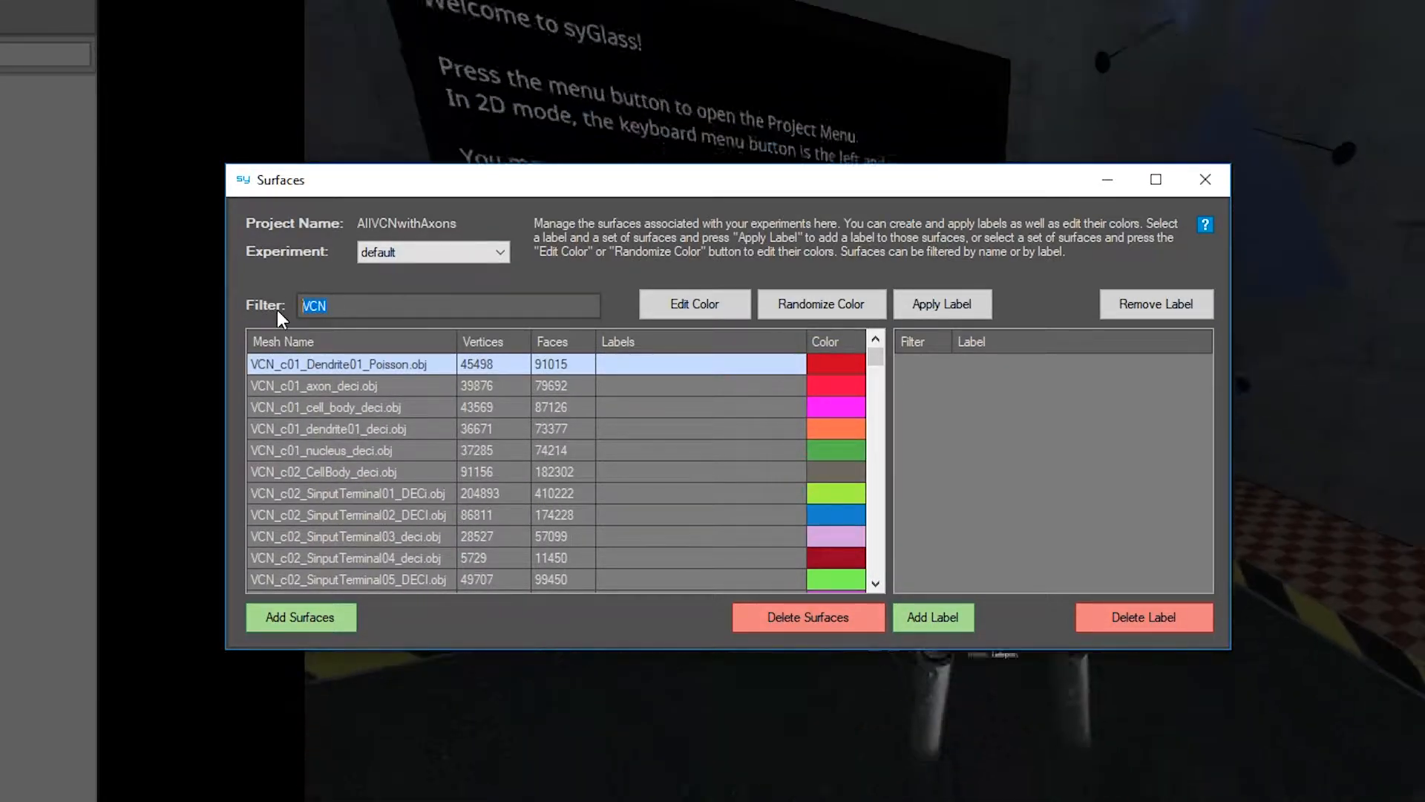
click(601, 449)
key(ctrl+a)
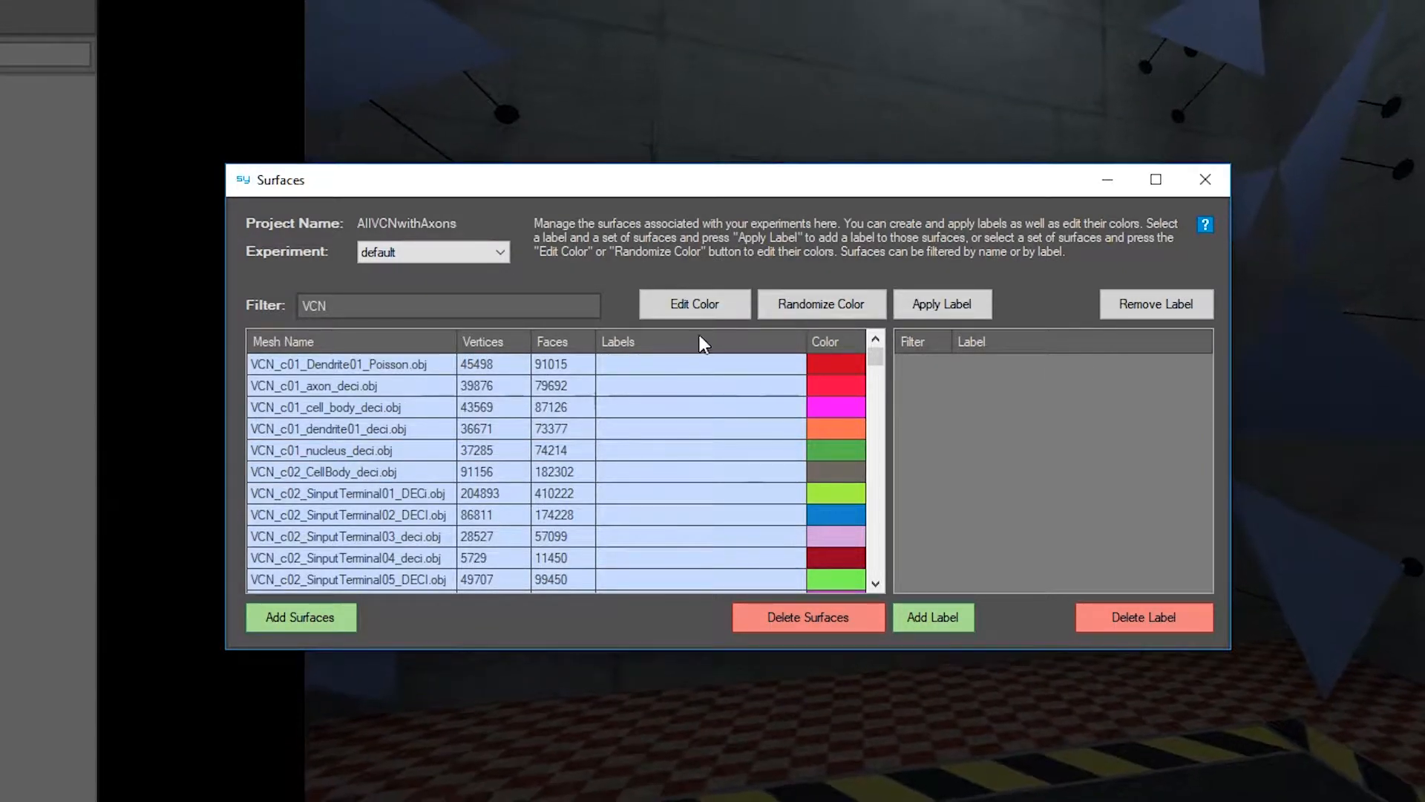
click(695, 306)
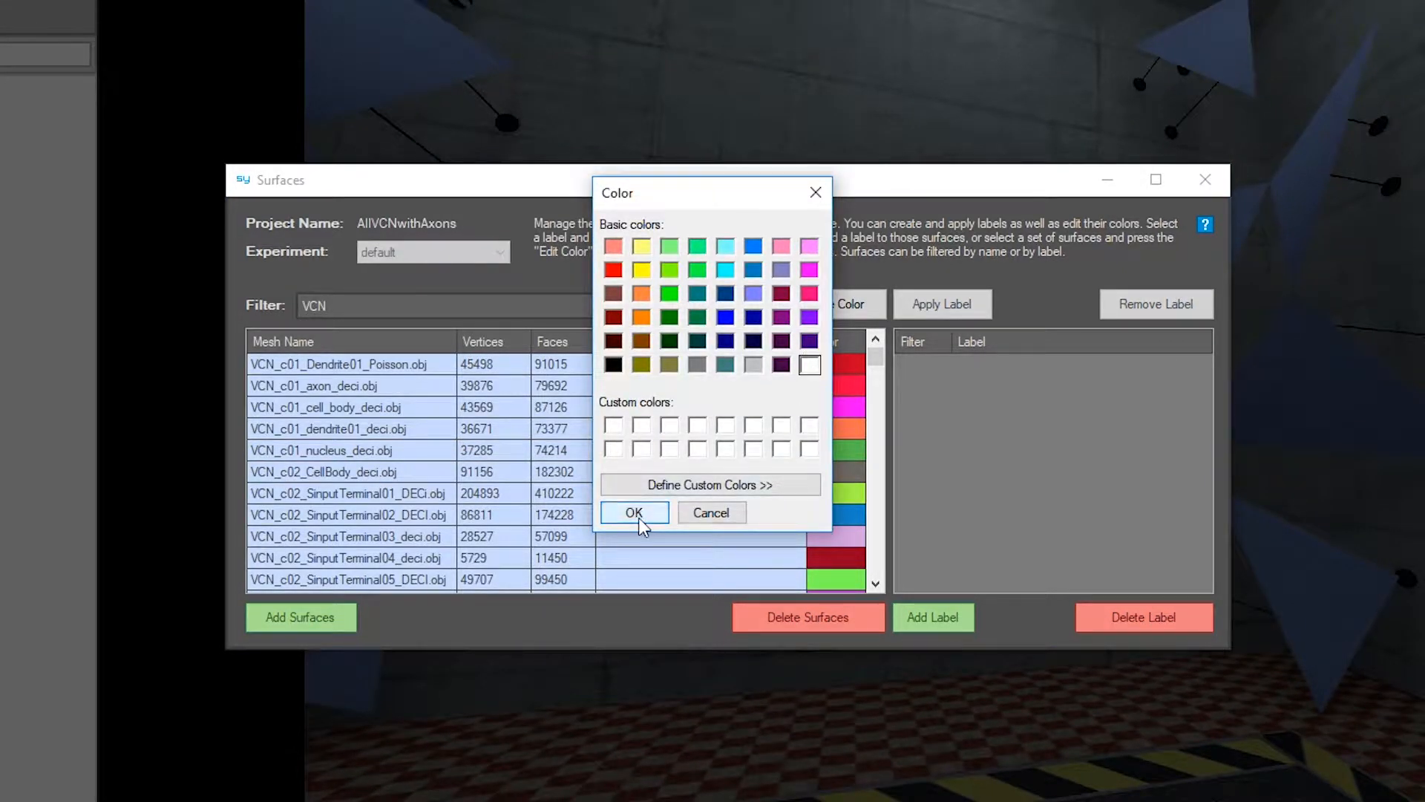
click(639, 518)
mouse_move(879, 364)
mouse_down()
mouse_move(881, 550)
mouse_move(891, 345)
mouse_up()
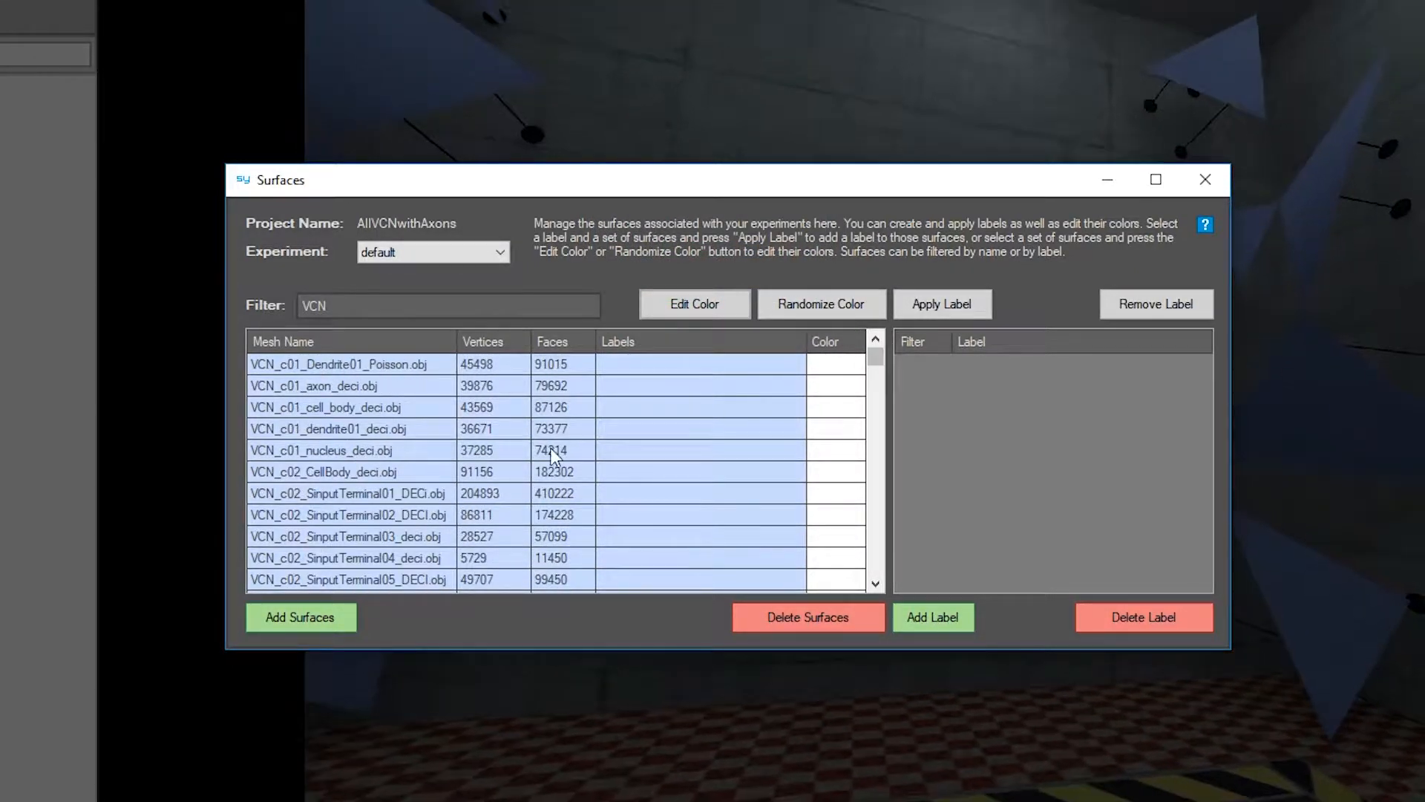
- Create a label named NotAxons and apply it to all the selected VCN surfaces
click(936, 618)
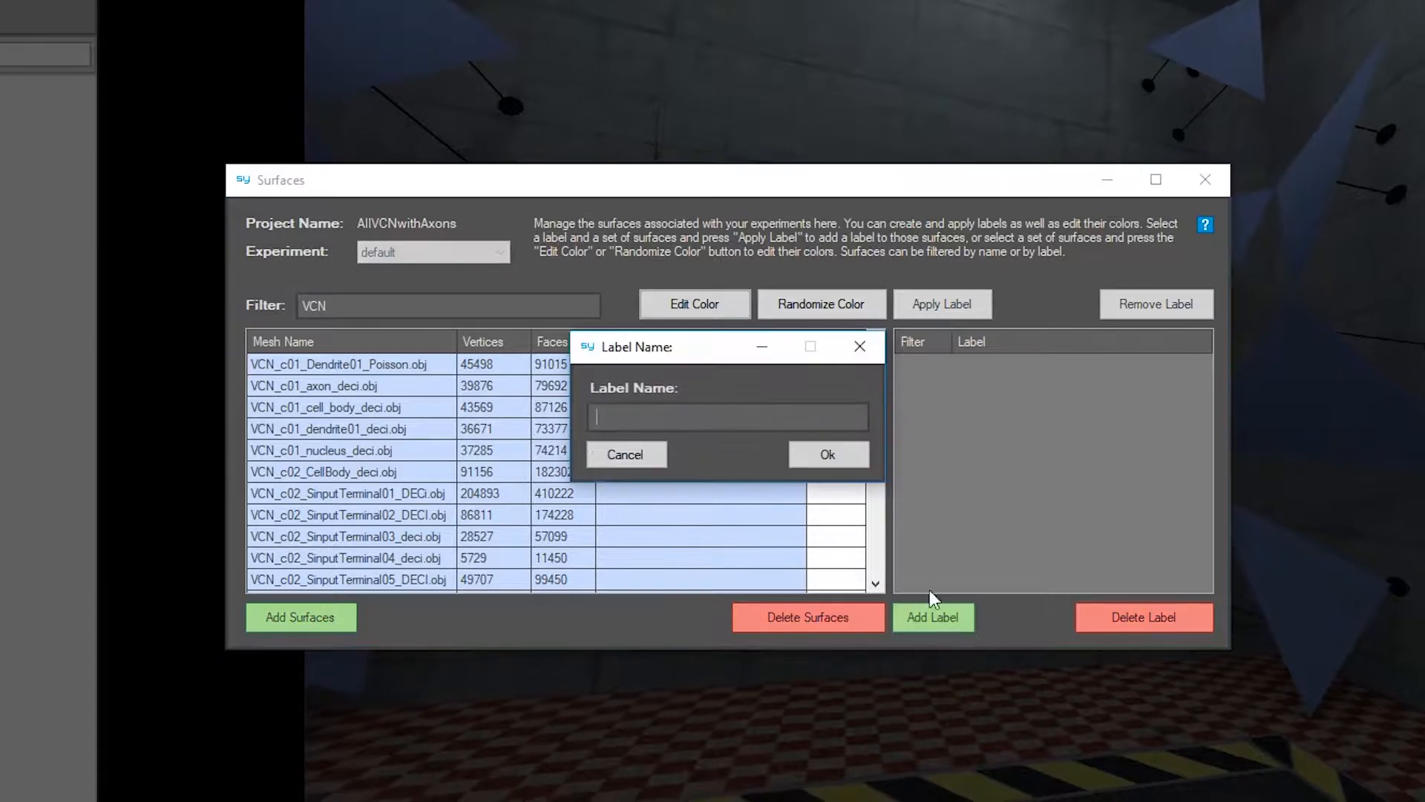
text(NotAxons)
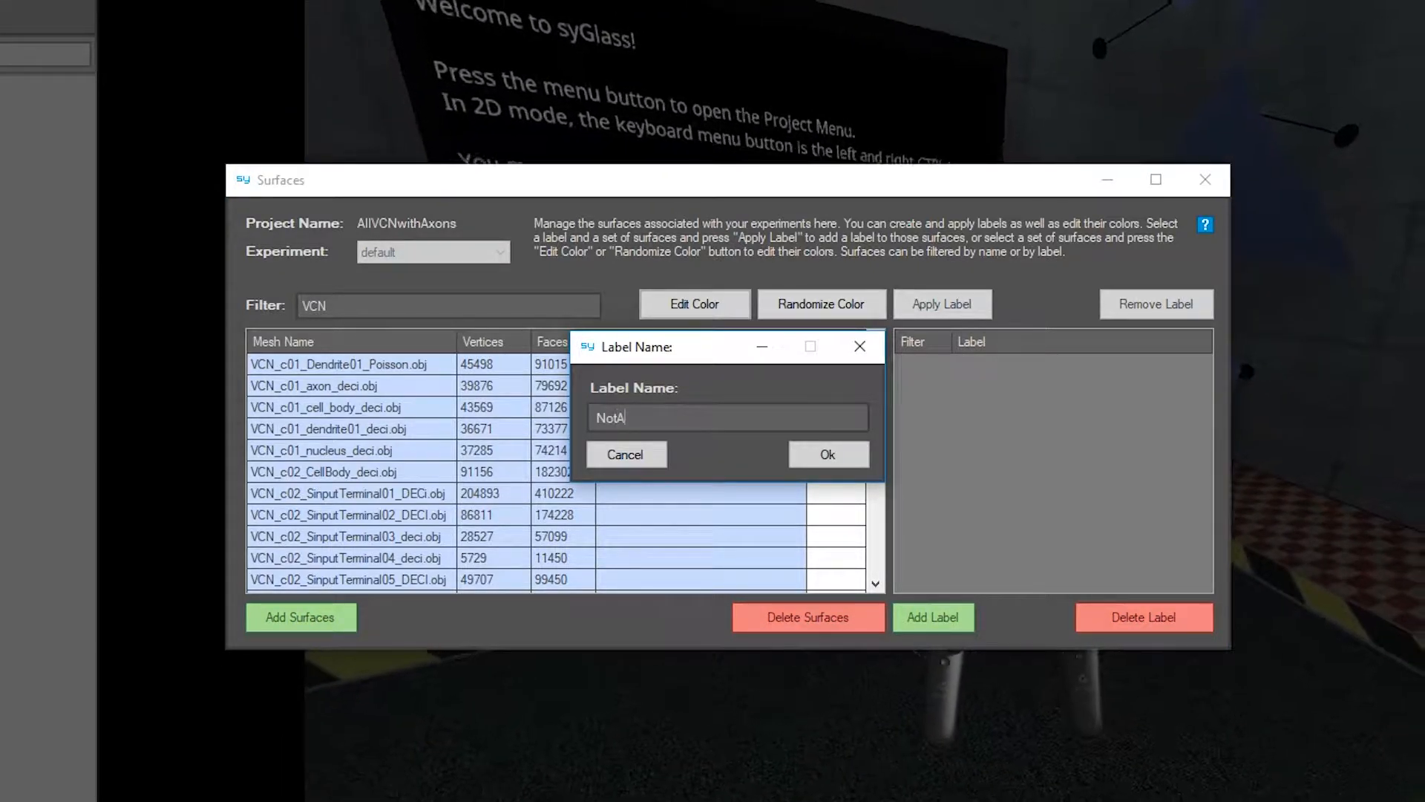
click(826, 458)
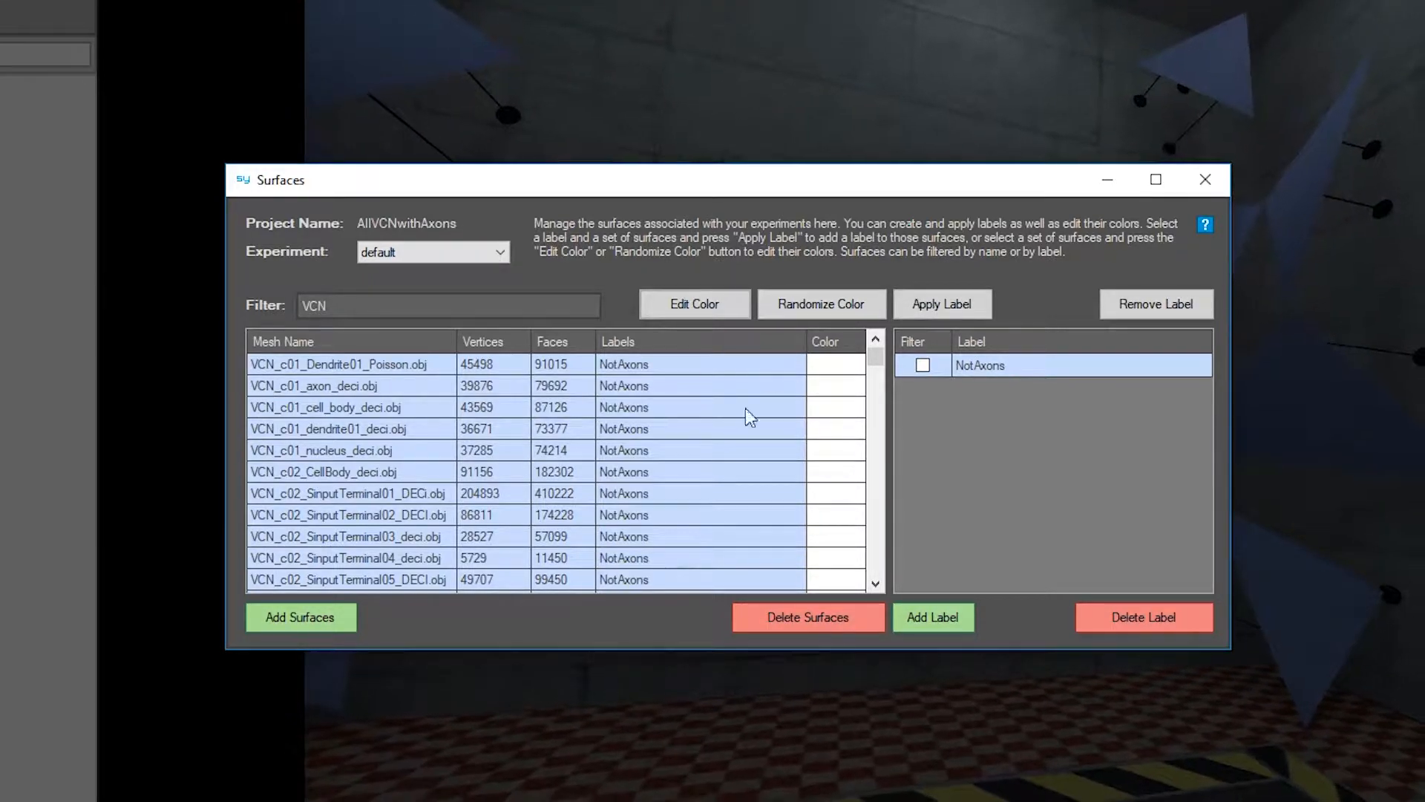
click(511, 471)
click(660, 421)
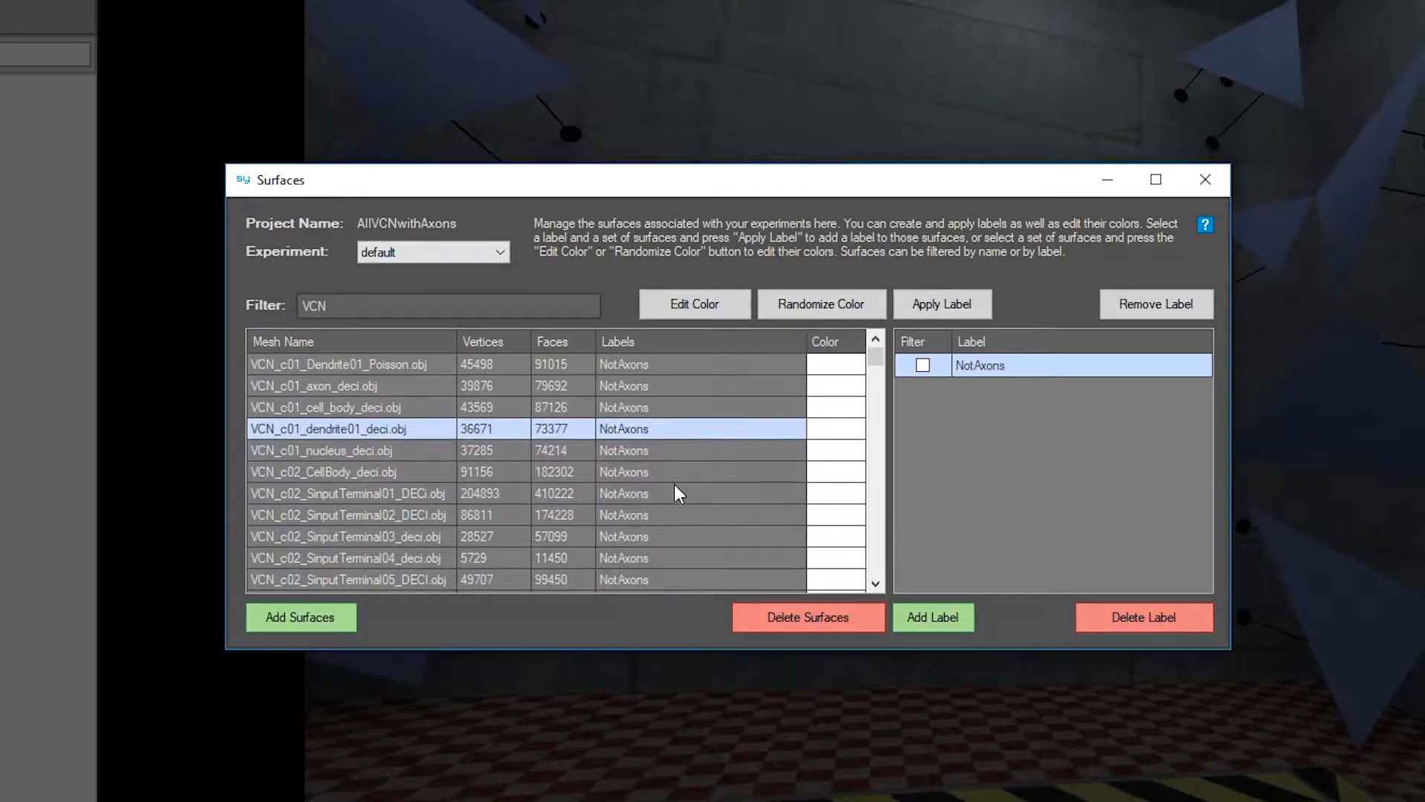
mouse_move(877, 364)
mouse_down()
mouse_move(865, 582)
mouse_move(876, 360)
mouse_up()
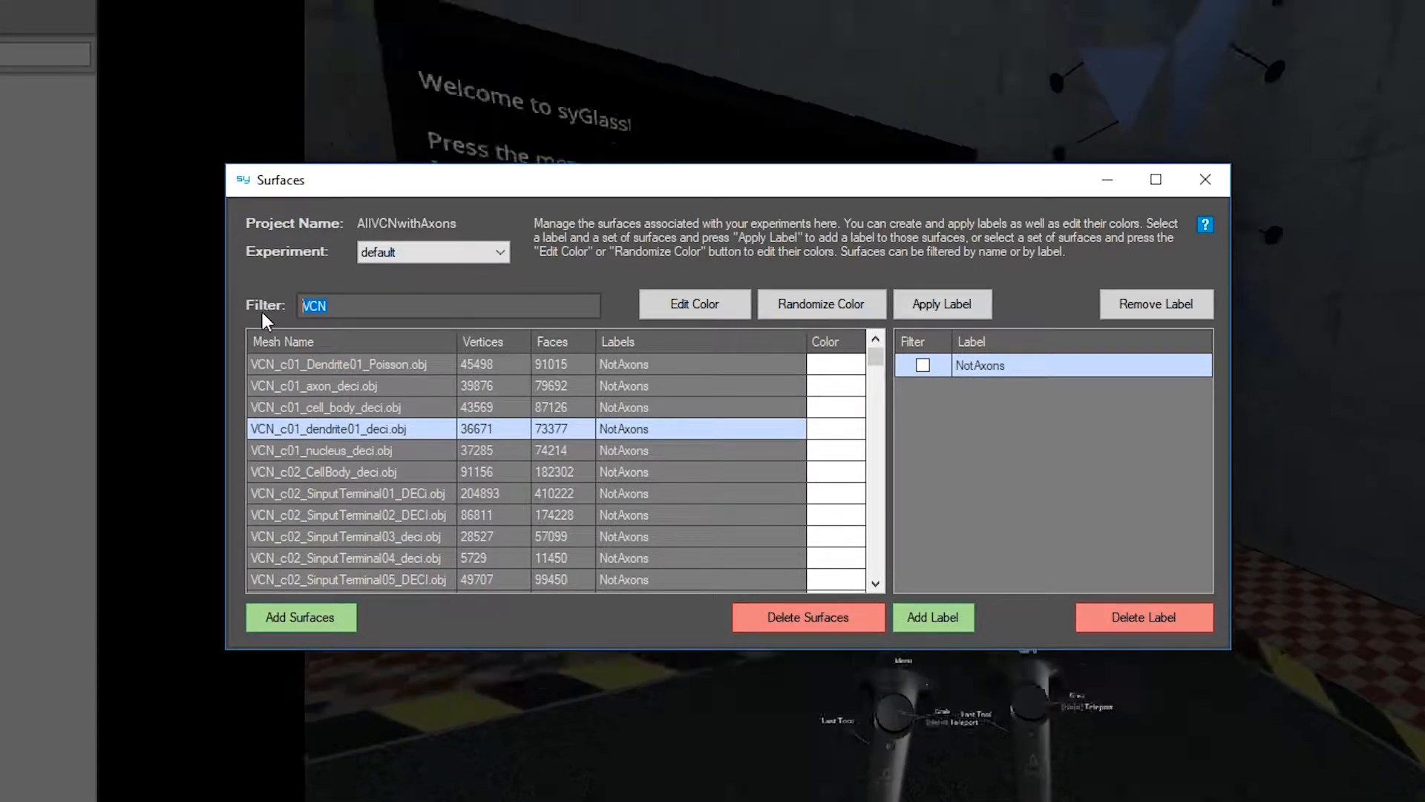
- Clear the name filter and randomize the colors of all numbered surfaces, leaving out those with the VCN prefix
key(BackSpace)
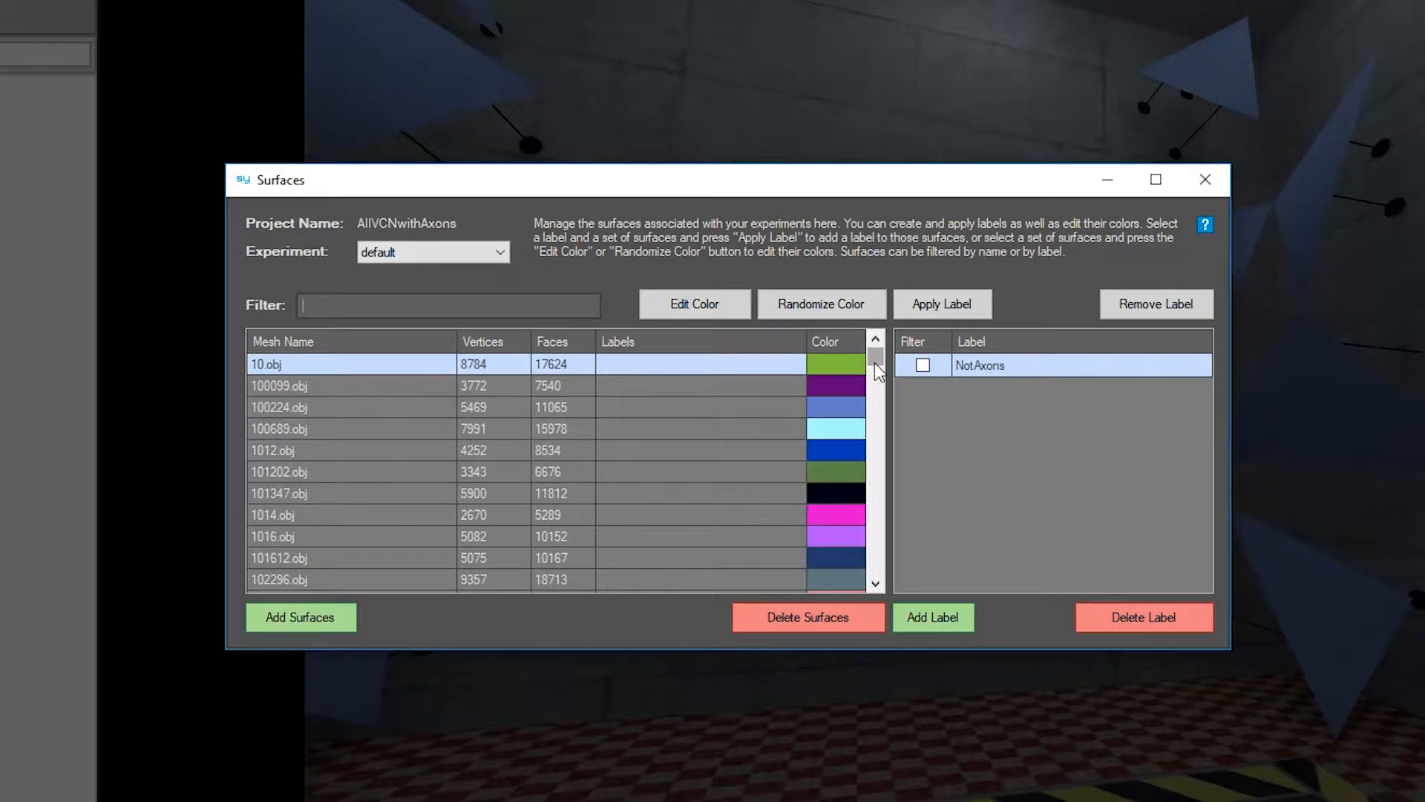
drag(874, 363, 875, 592)
drag(871, 540, 871, 350)
scroll(742, 509, up, 3)
click(377, 516)
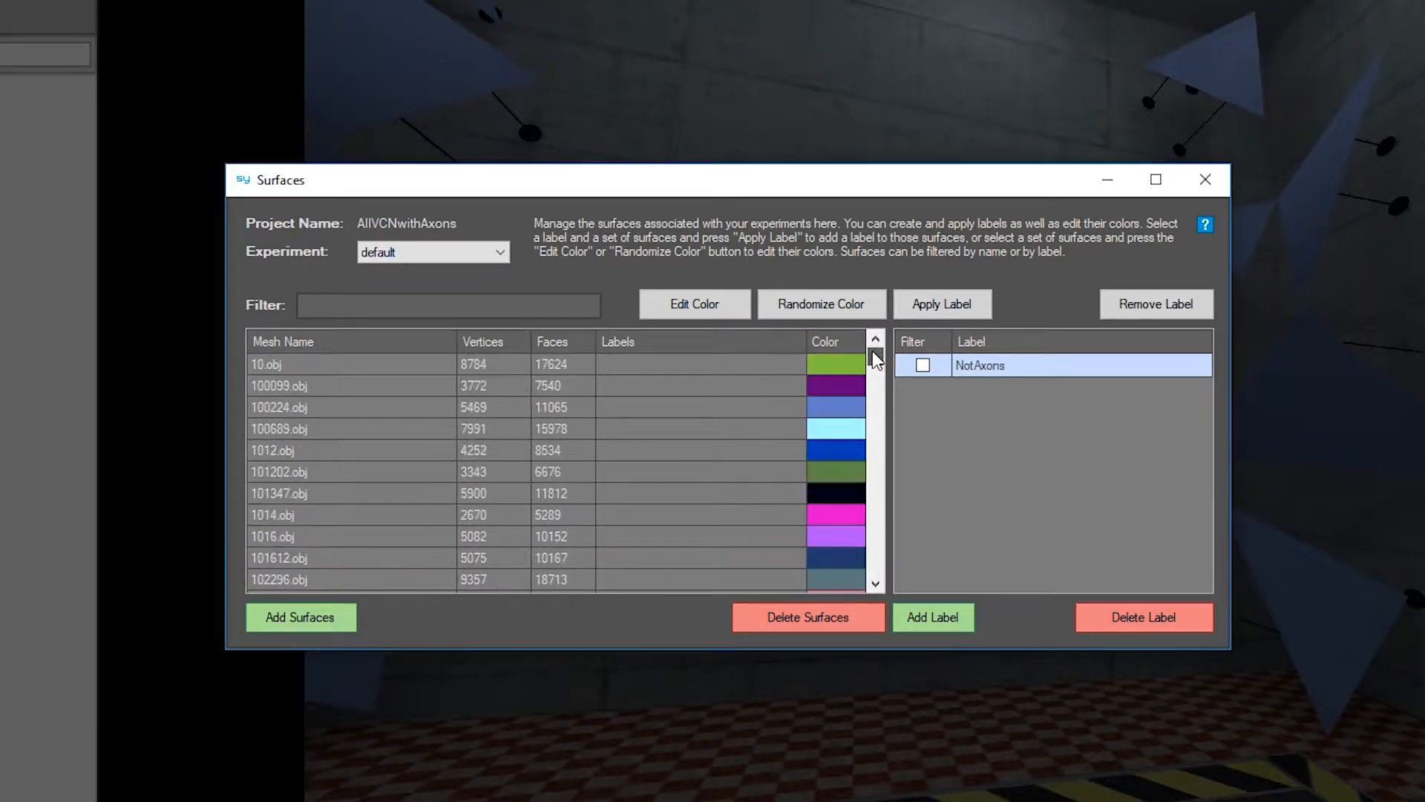
click(279, 367)
key(ctrl+a)
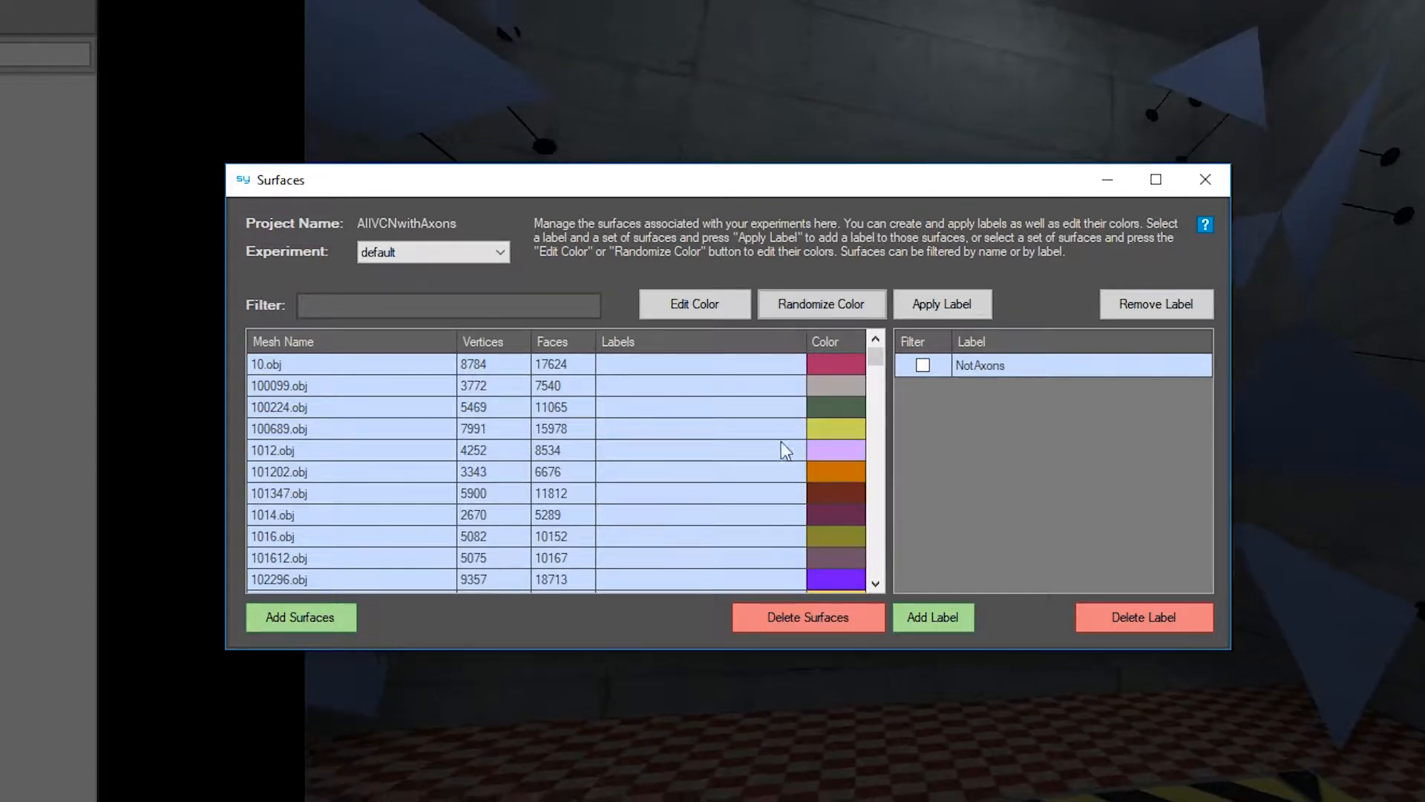
scroll(827, 515, down, 5)
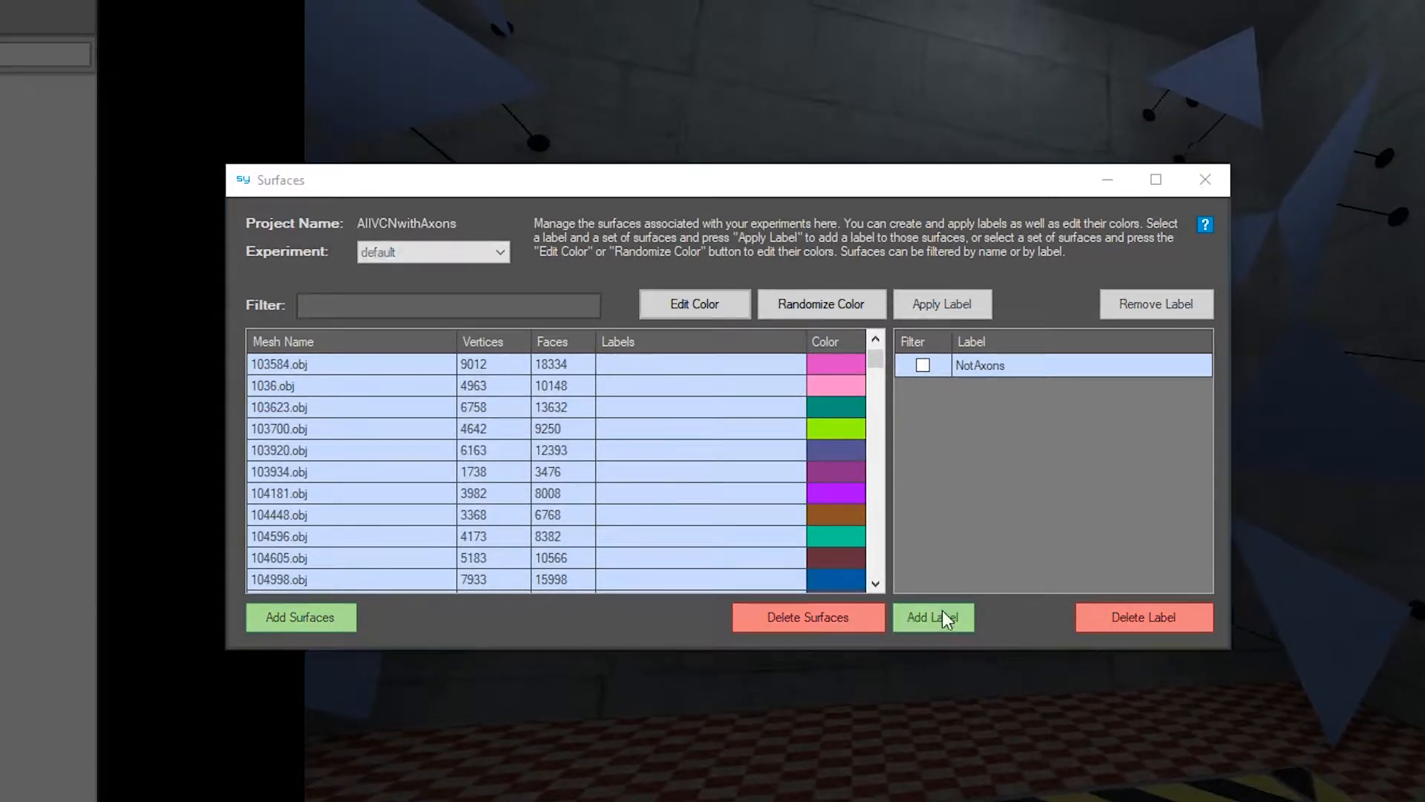
- Create a second label named Axons and apply it to the selected numbered surfaces
click(944, 612)
text(Axo)
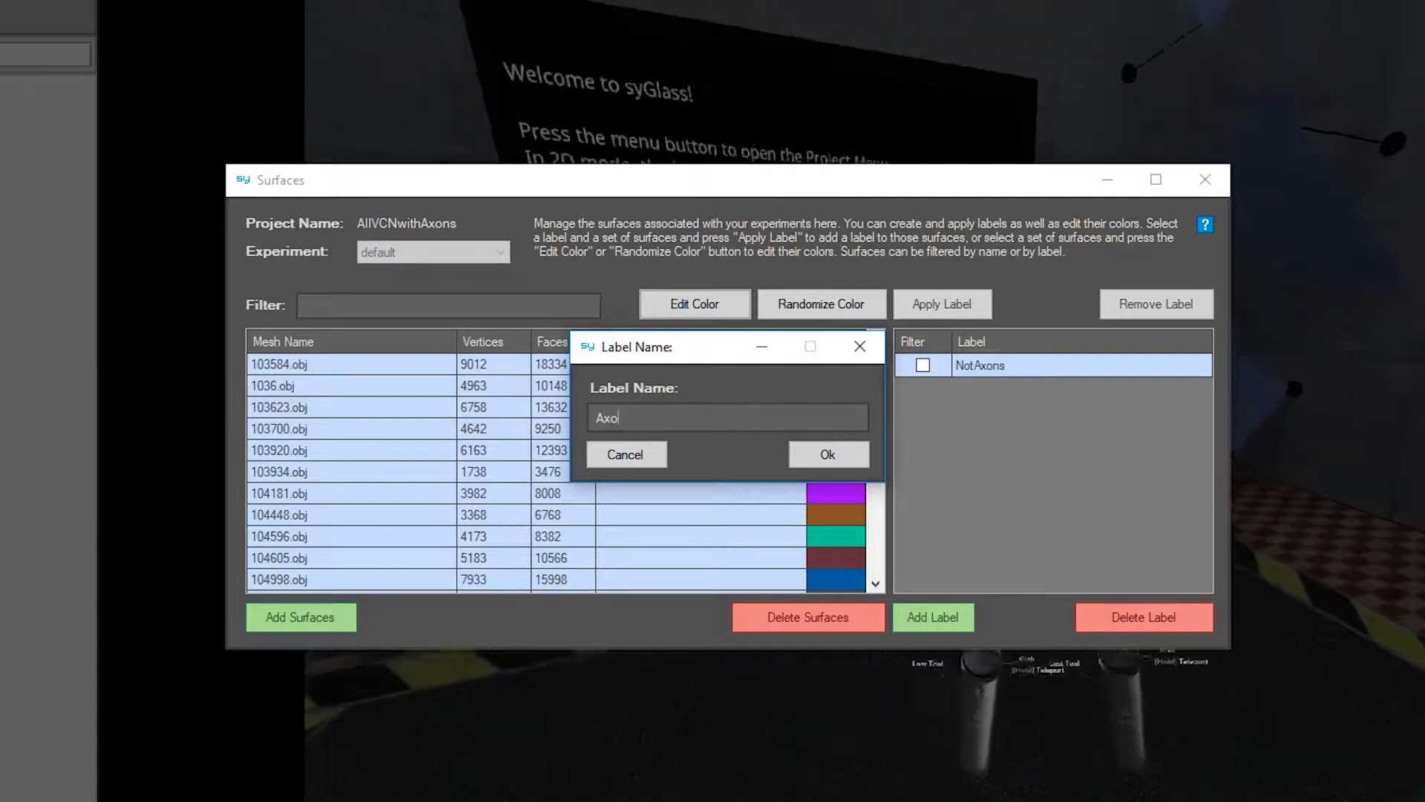
text(ns)
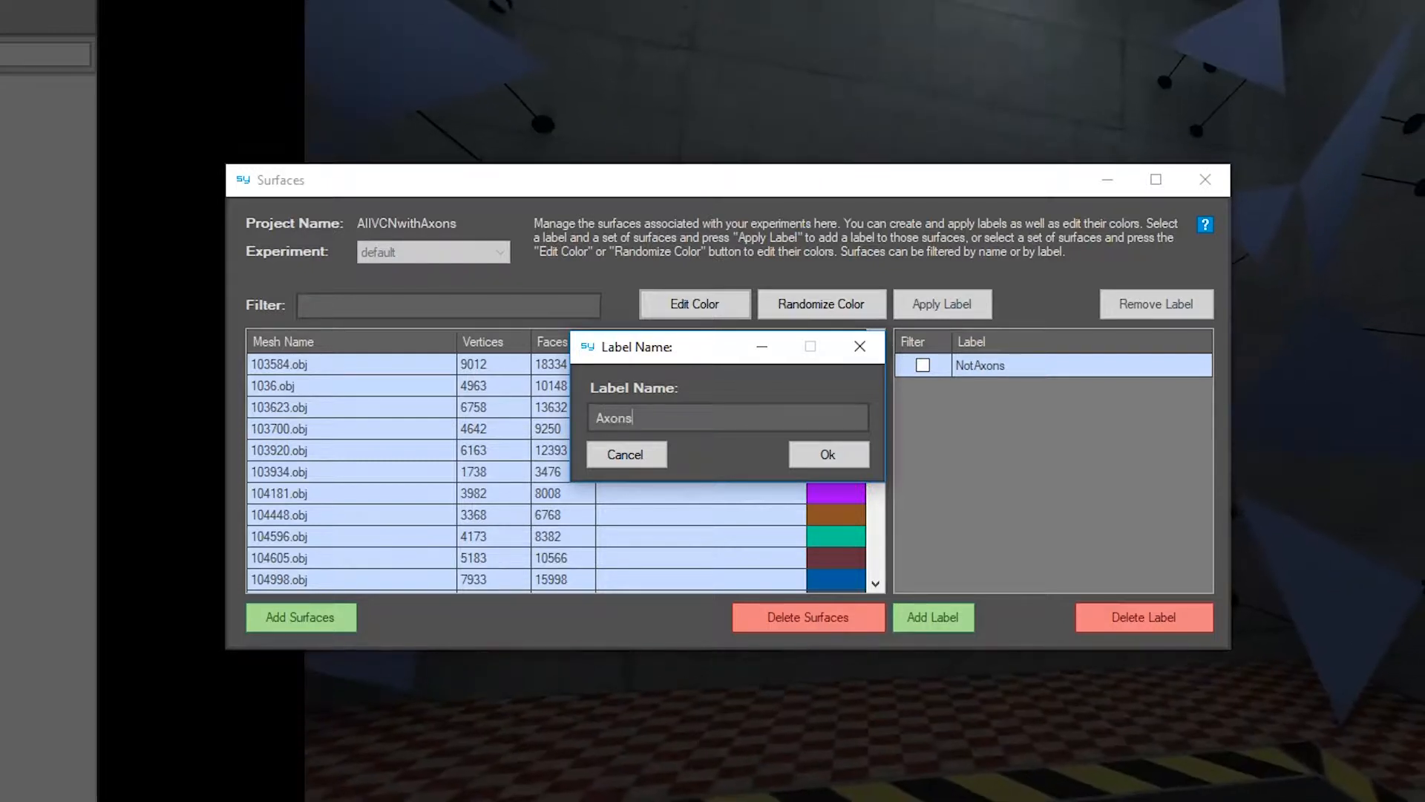
click(840, 450)
click(953, 317)
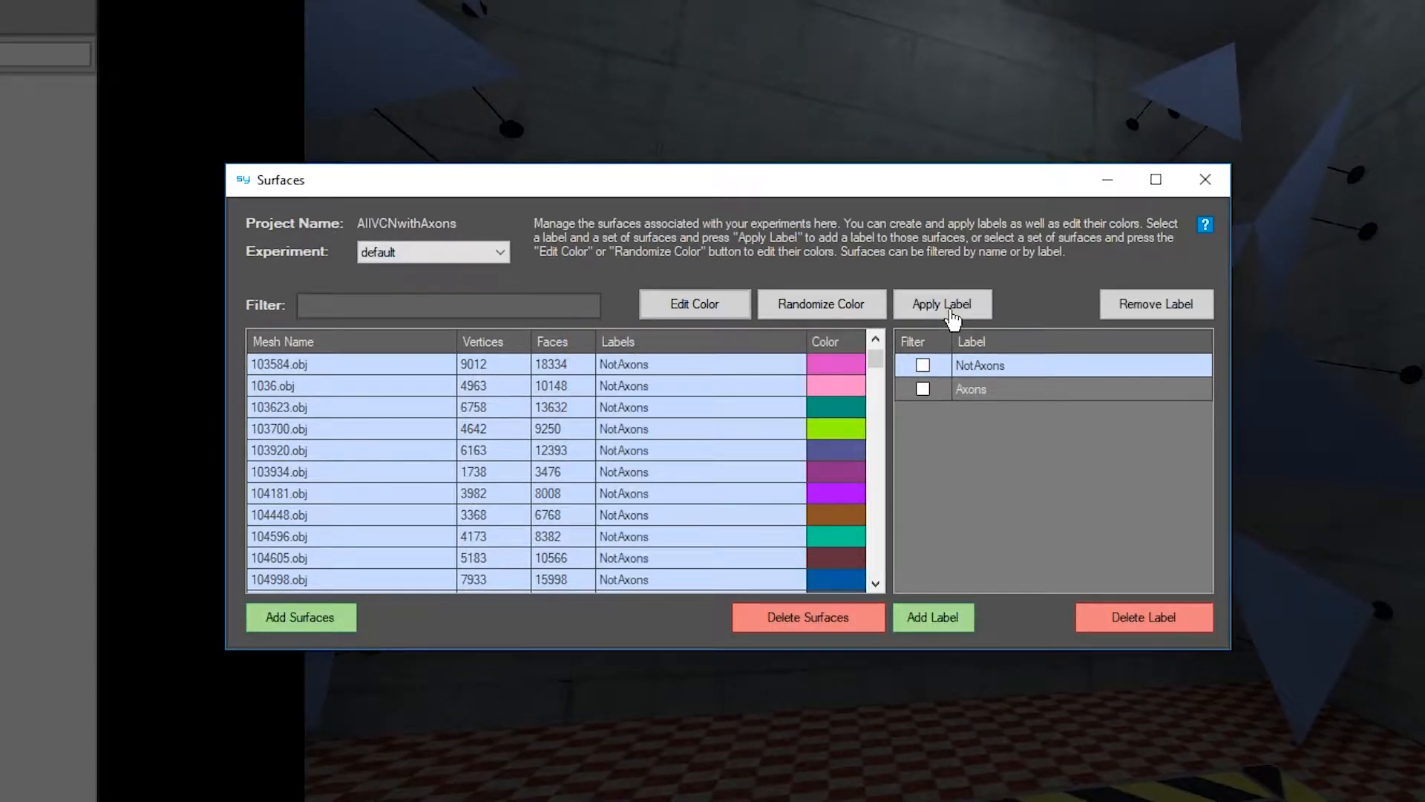
click(998, 389)
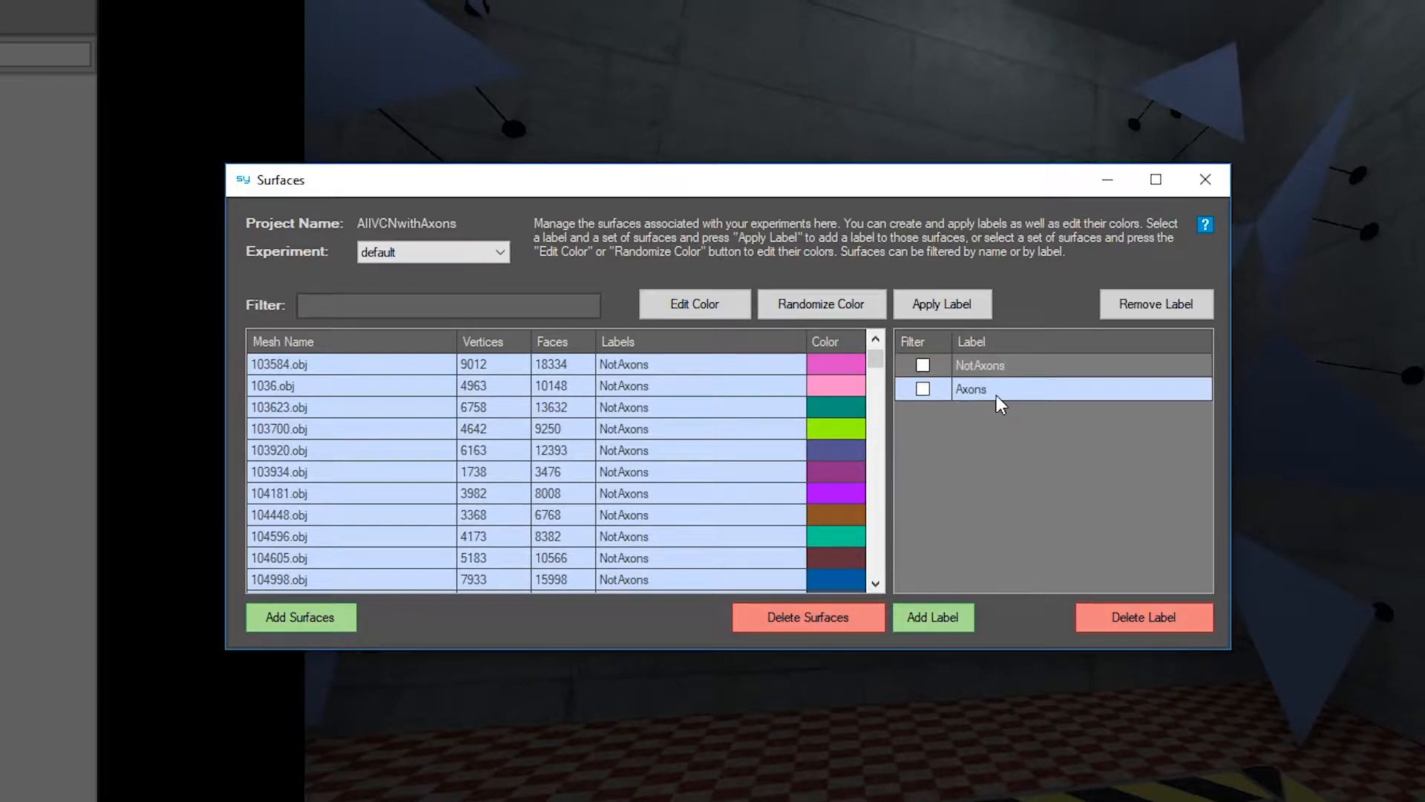
click(958, 316)
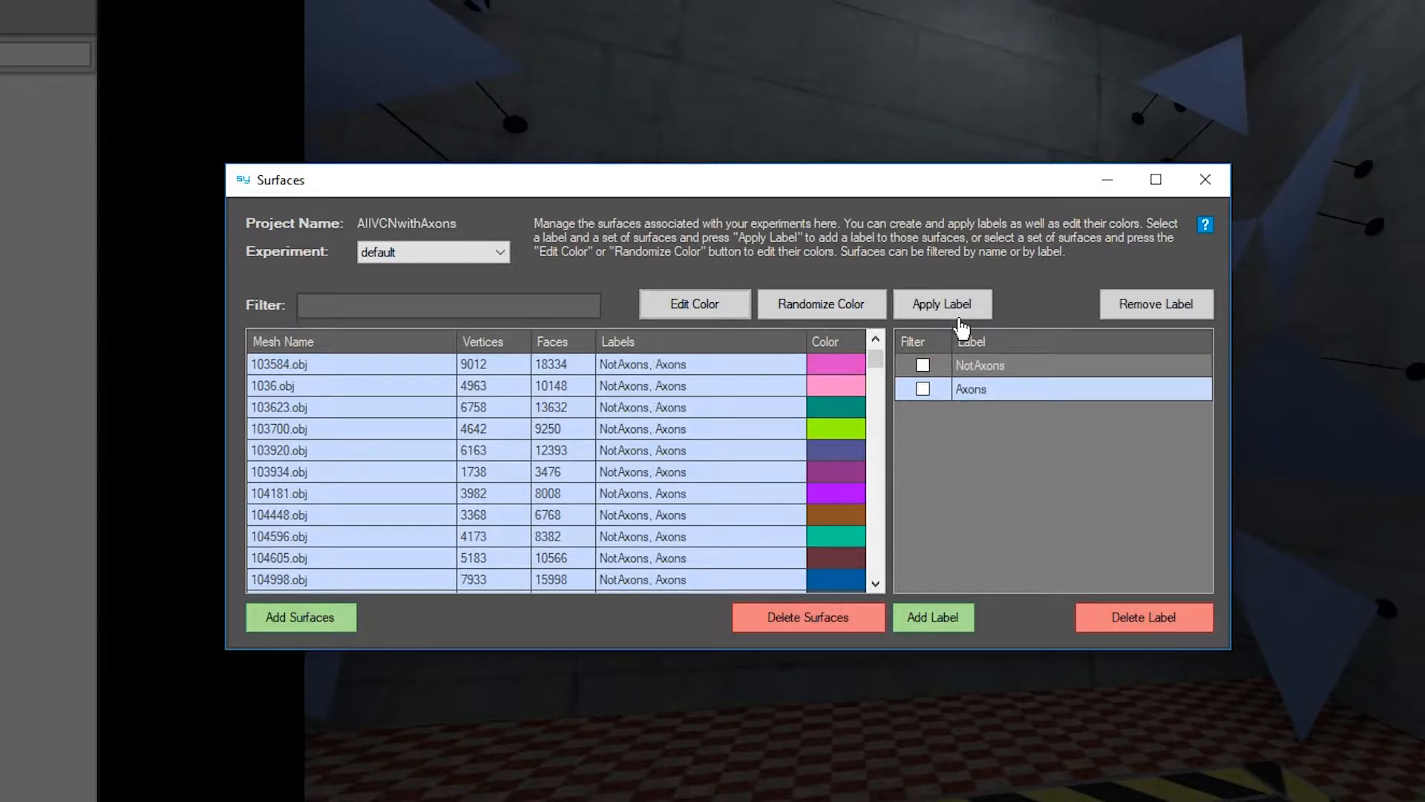
- Remove the NotAxons label from the selected numbered surfaces and check the labels down the mesh list
click(965, 367)
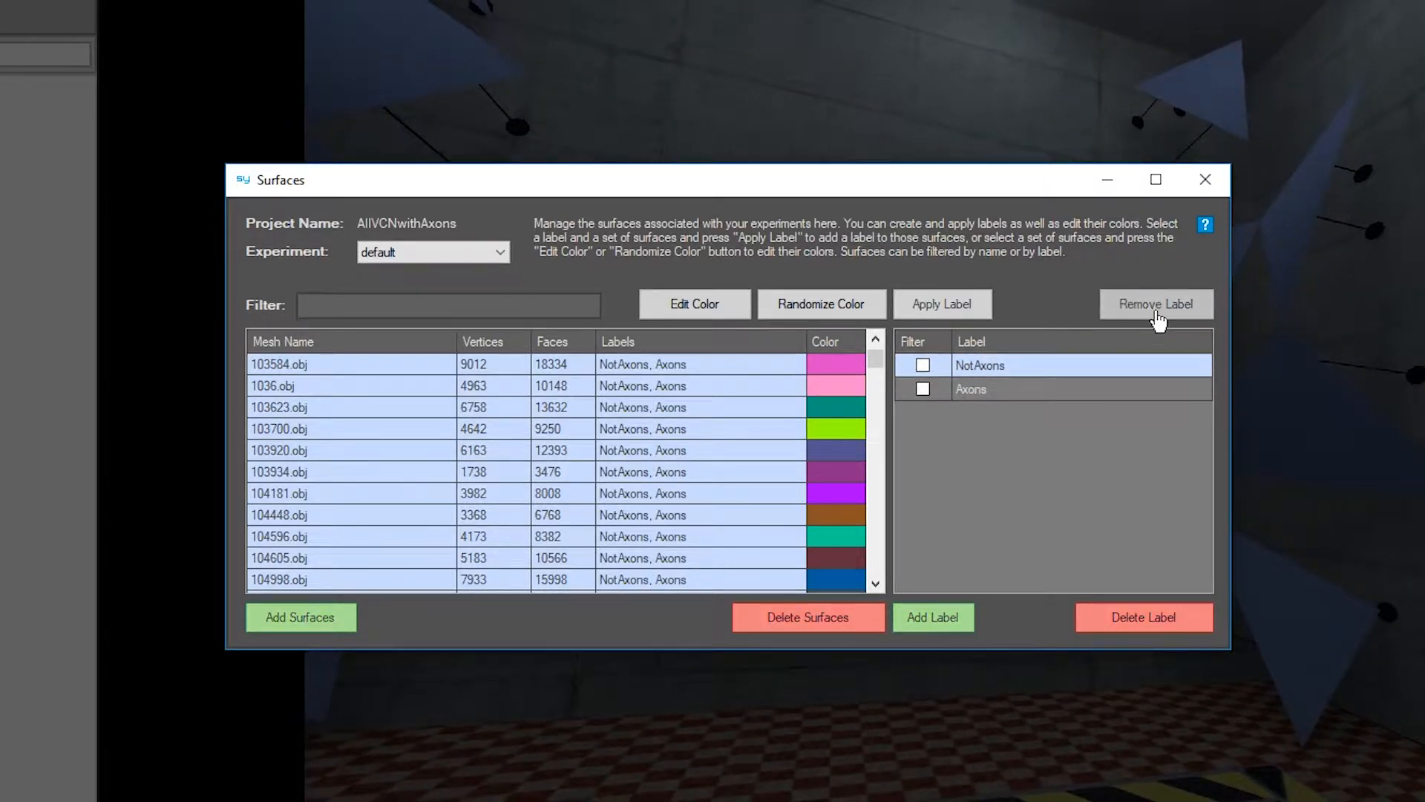
drag(876, 359, 878, 576)
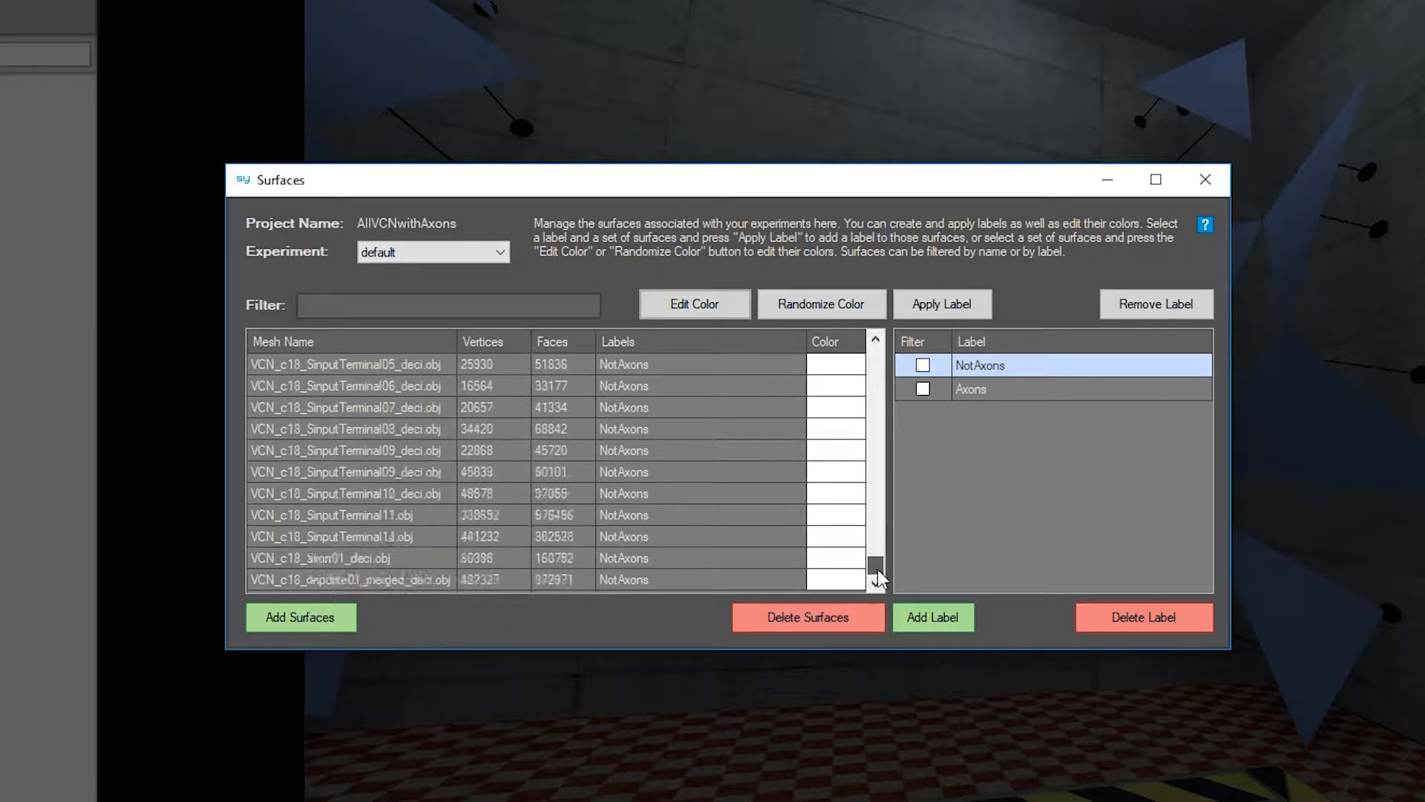
drag(885, 523, 893, 479)
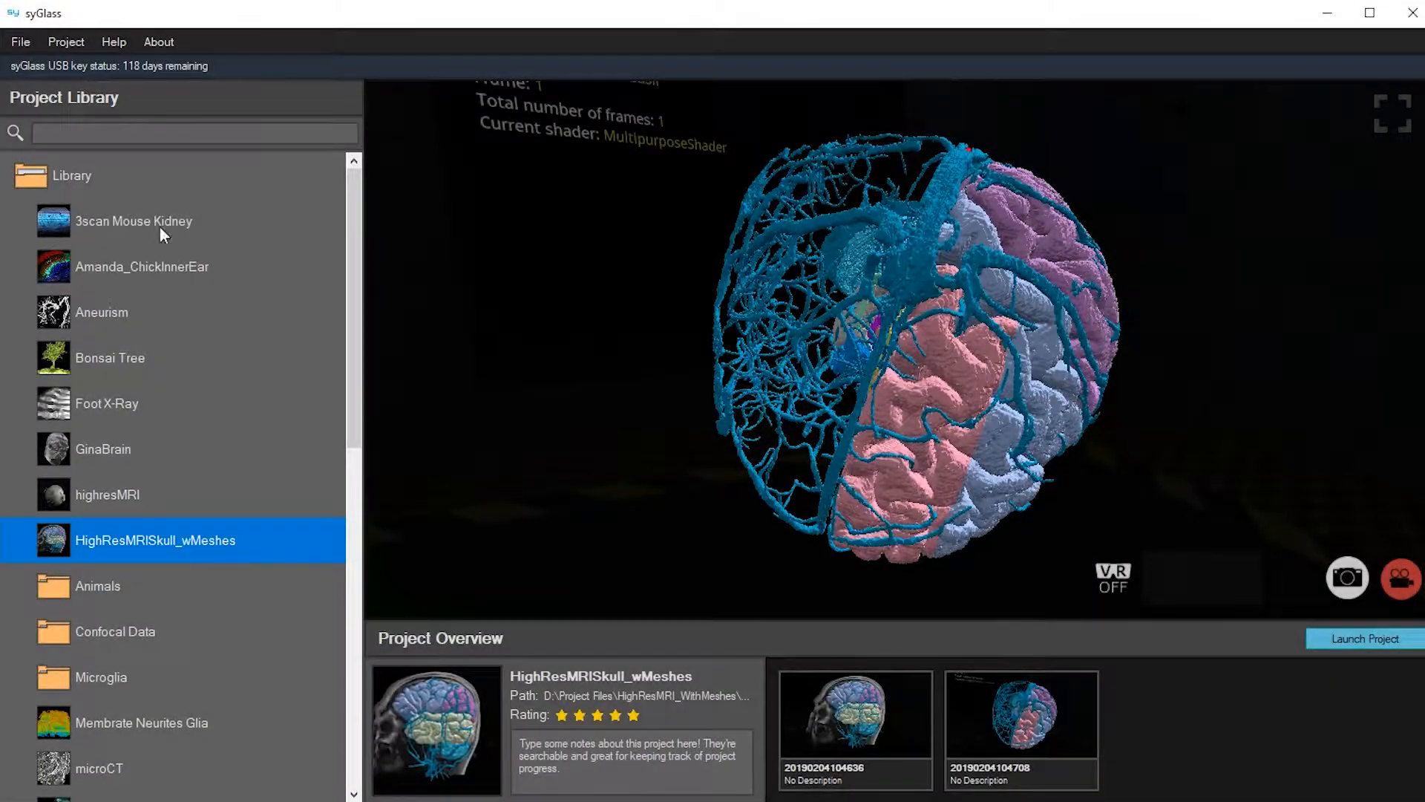
- From the HighResMRISkull_wMeshes project, export A1_of_ACA, A2_of_ACA, Anterior_Cerebral_Artery and Anterior_Communicating_Artery to the MRI Exported Meshes folder
click(77, 43)
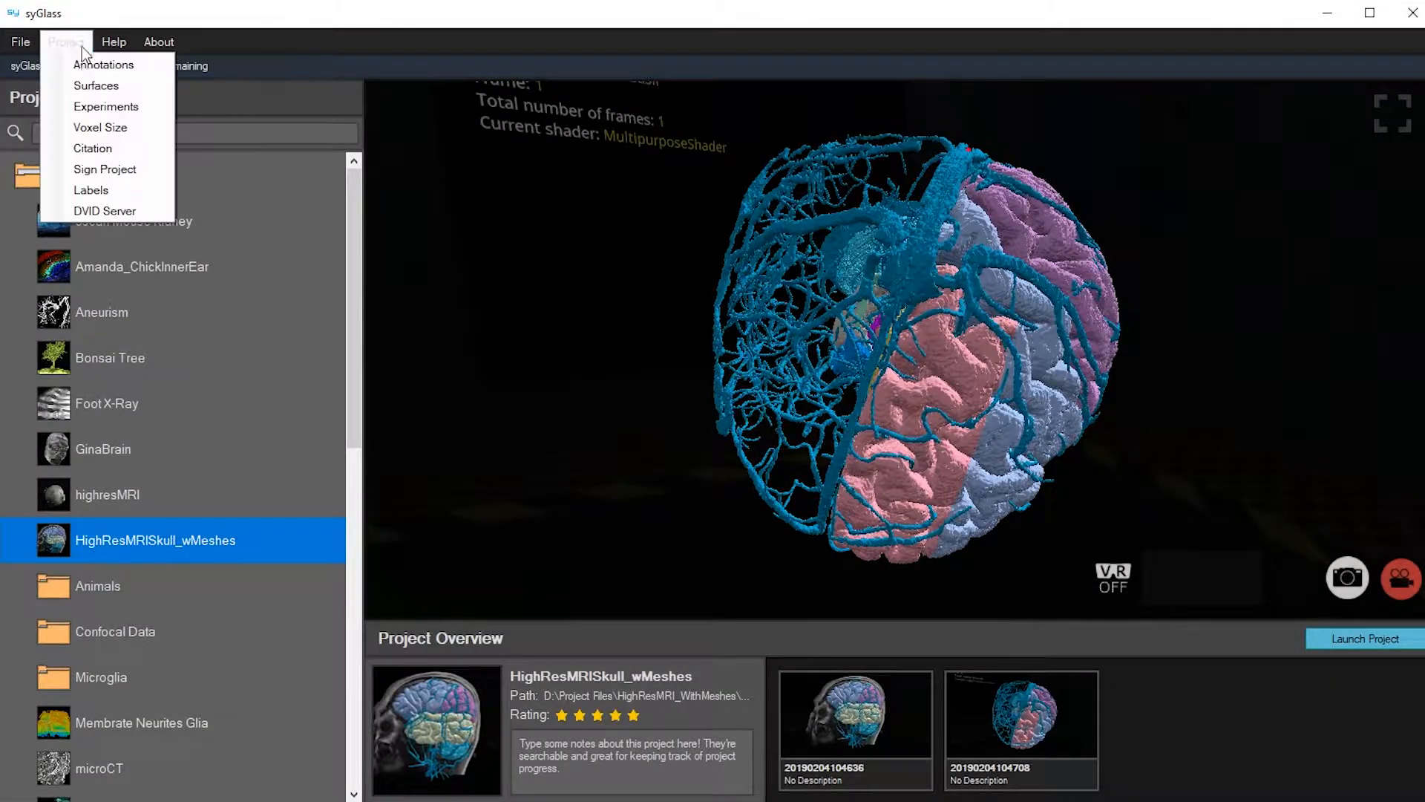
click(88, 88)
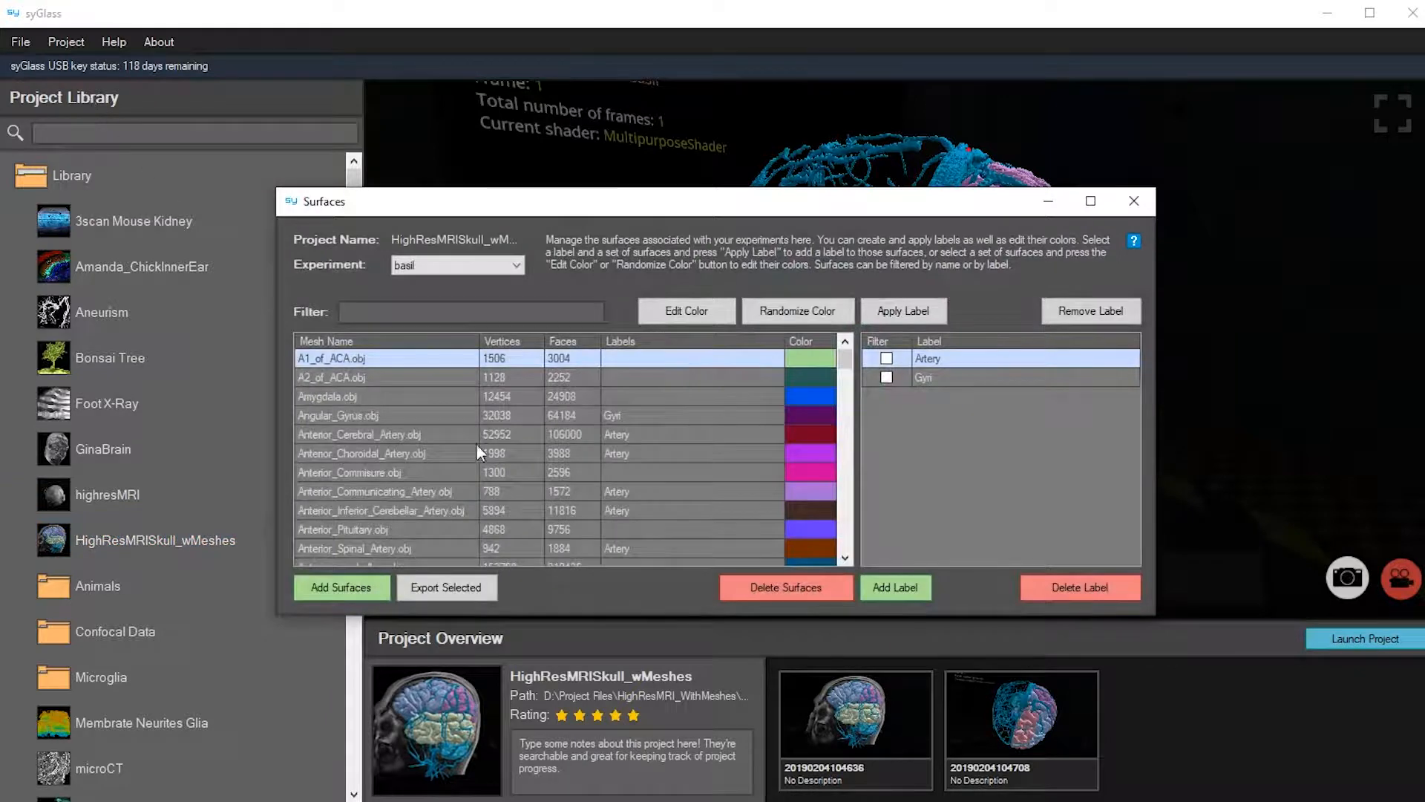
ctrl+click(536, 377)
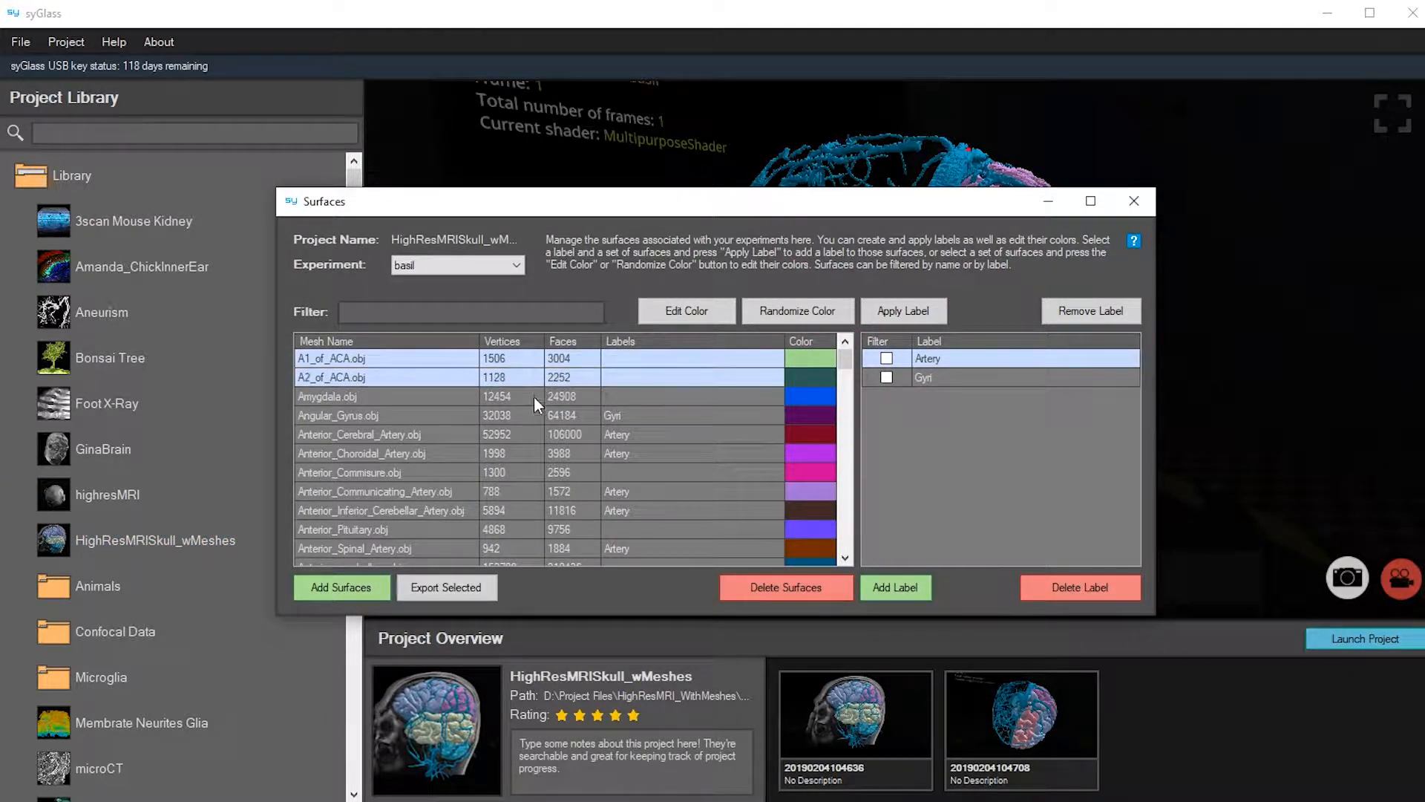
ctrl+click(532, 434)
ctrl+click(533, 491)
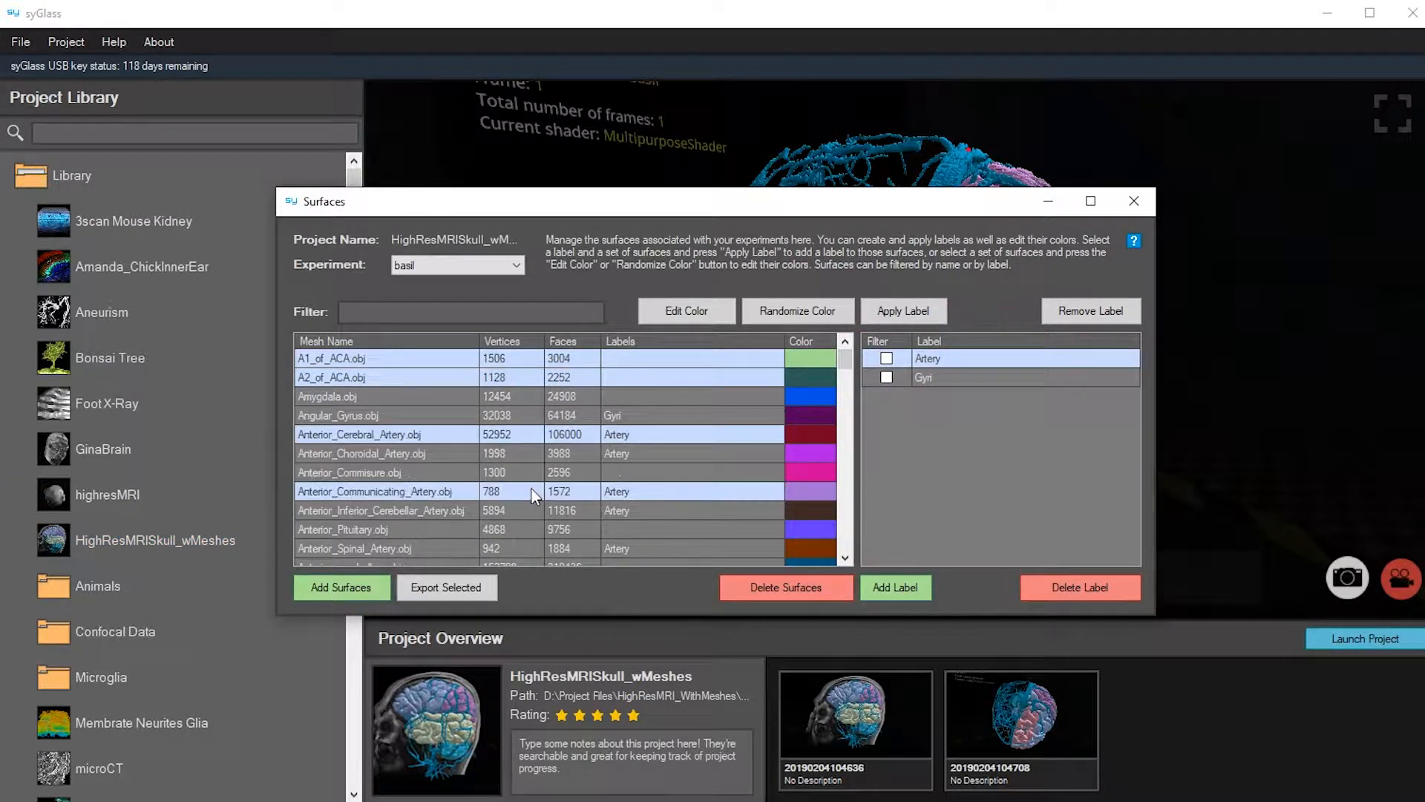
click(412, 596)
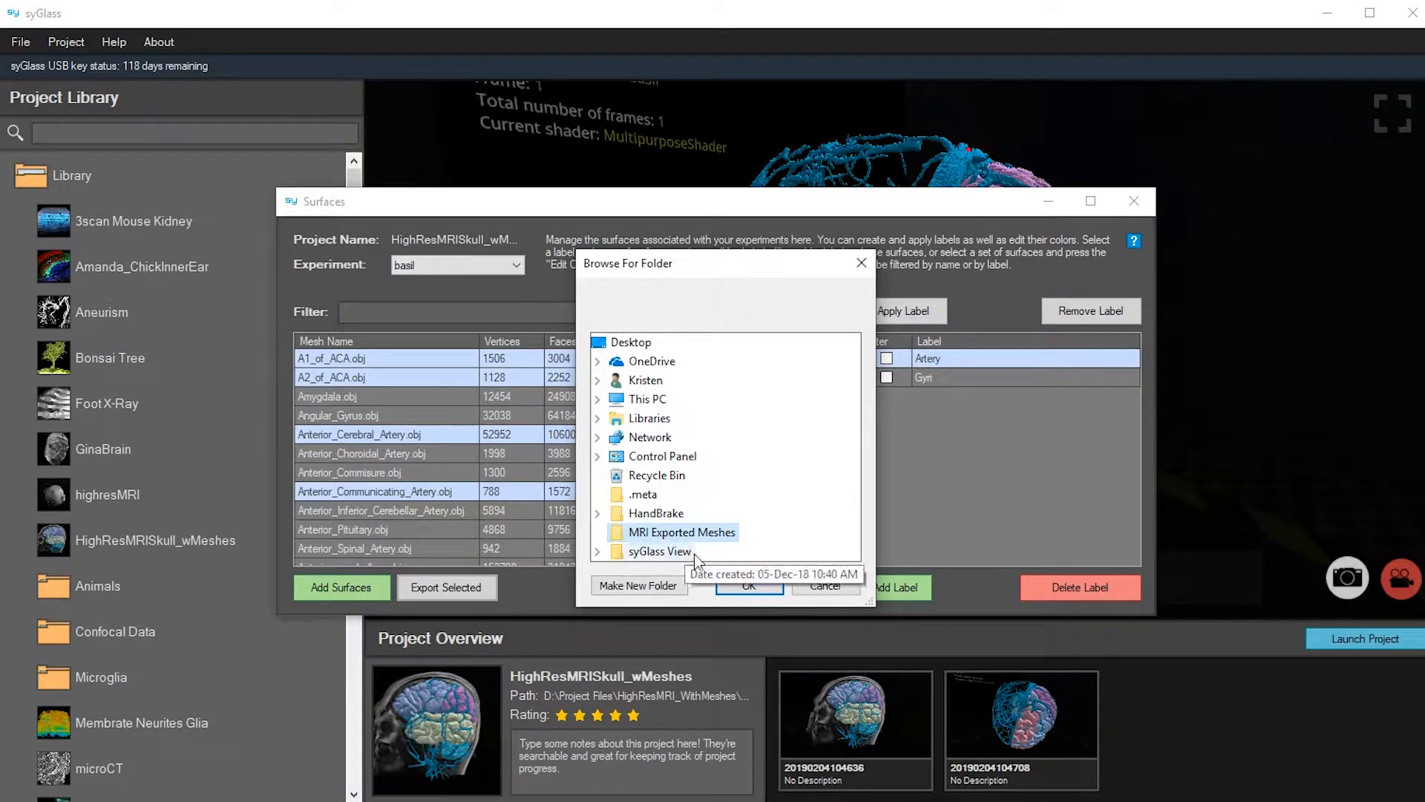
click(748, 586)
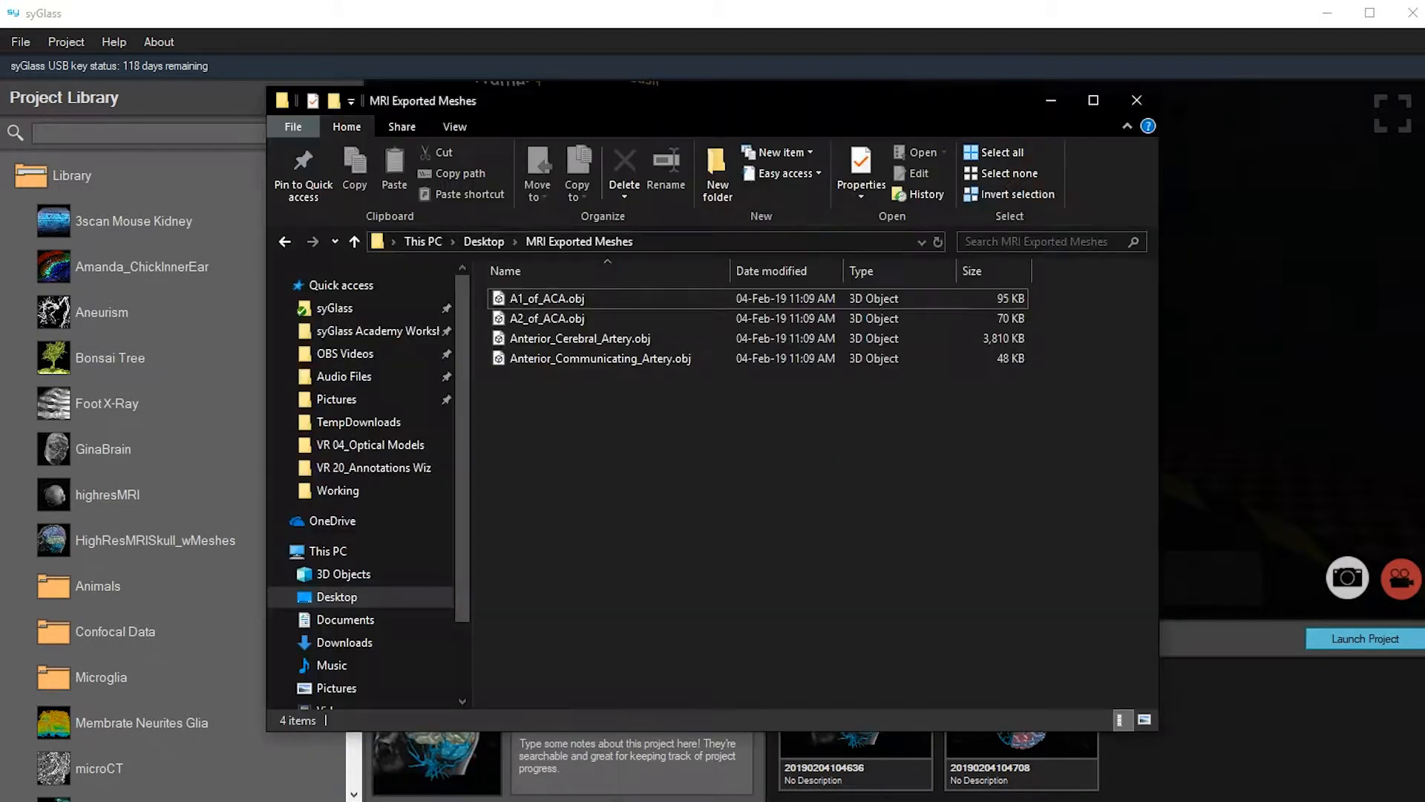